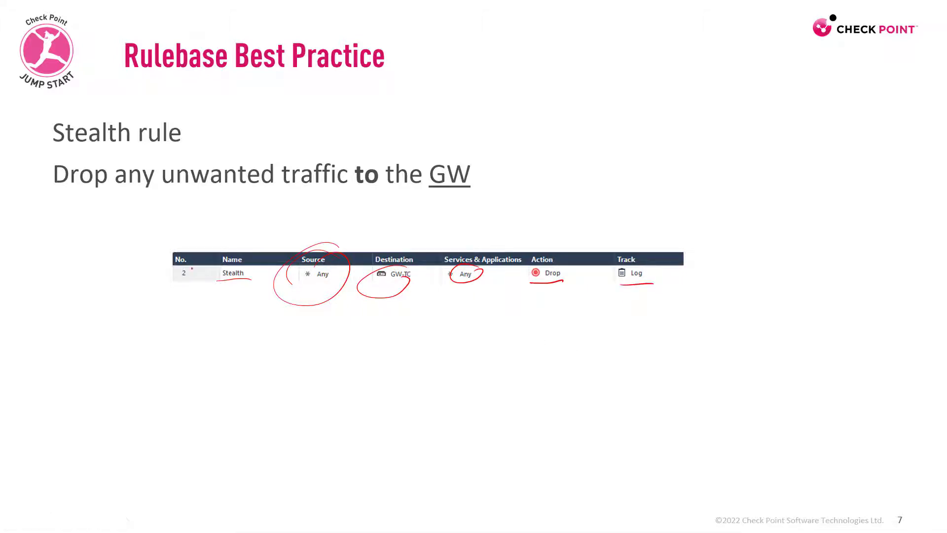
Draw a red ink circle around the Stealth rule's No. value 2 on slide 7.
drag(192, 268, 195, 262)
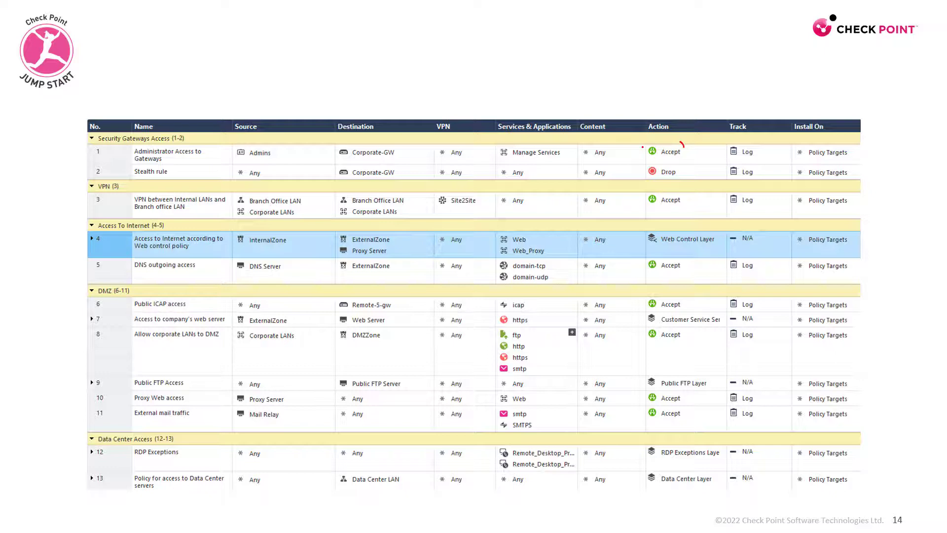
Circle the Accept, Drop and Accept actions of rules 1–3 and further Accept actions in red.
mouse_move(682, 145)
mouse_down()
mouse_move(650, 176)
mouse_move(679, 169)
mouse_move(675, 189)
mouse_up()
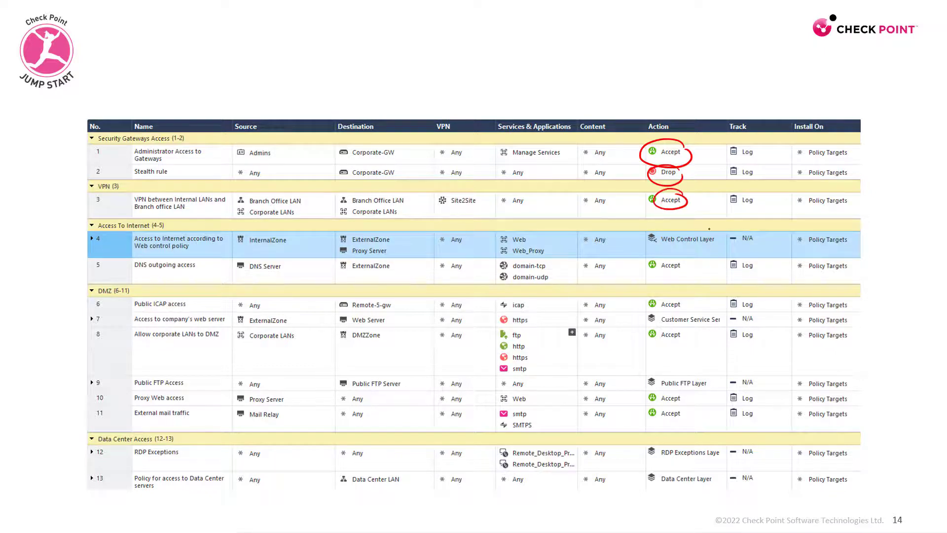
mouse_move(677, 258)
mouse_down()
mouse_move(669, 260)
mouse_move(681, 270)
mouse_move(681, 311)
mouse_move(679, 299)
mouse_up()
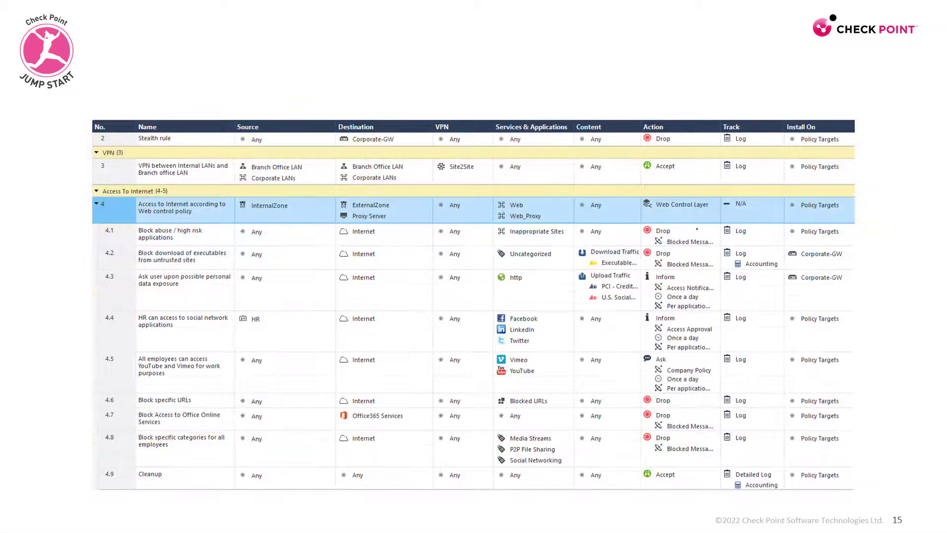
On slide 15, loop sub-rules 4.1–4.9 in red ink, then erase the ink.
key(Left)
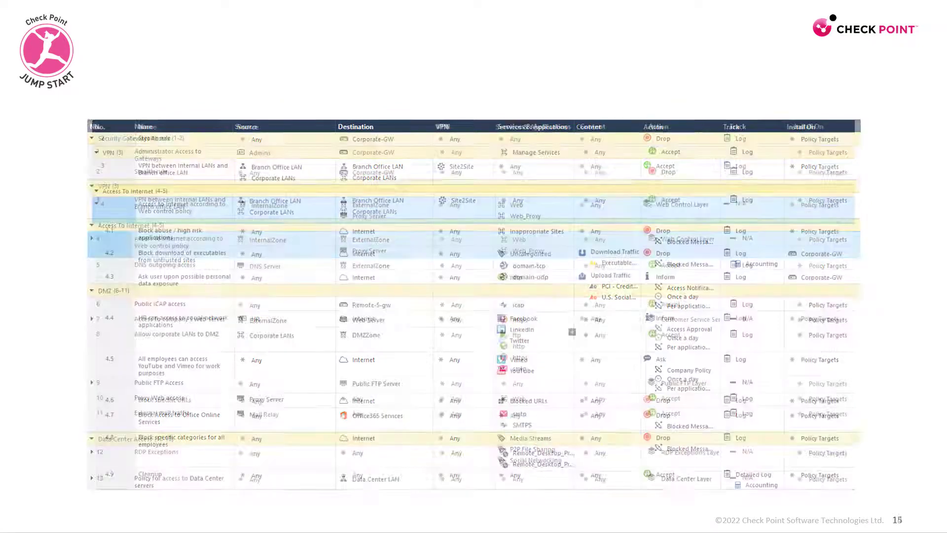
key(Right)
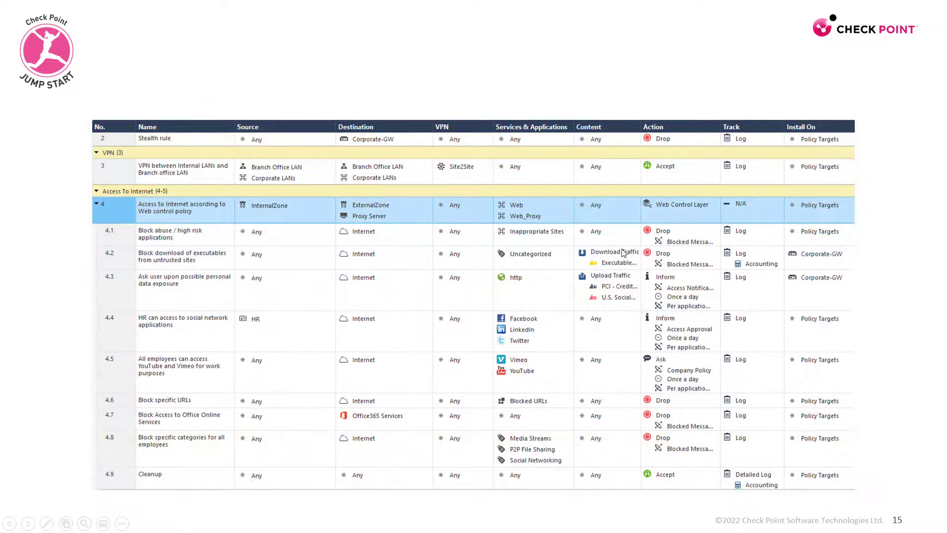
mouse_move(113, 223)
mouse_down()
mouse_move(74, 293)
mouse_move(88, 435)
mouse_up()
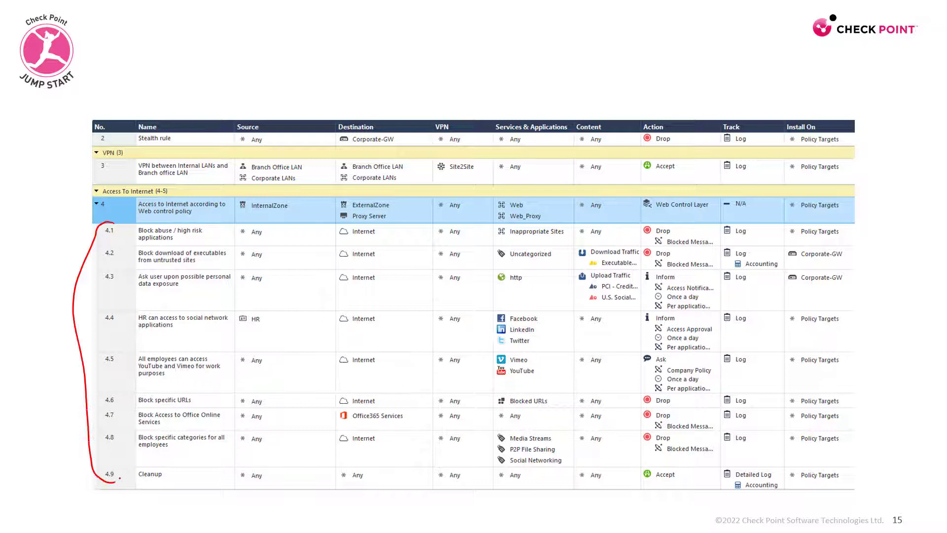
drag(119, 478, 116, 201)
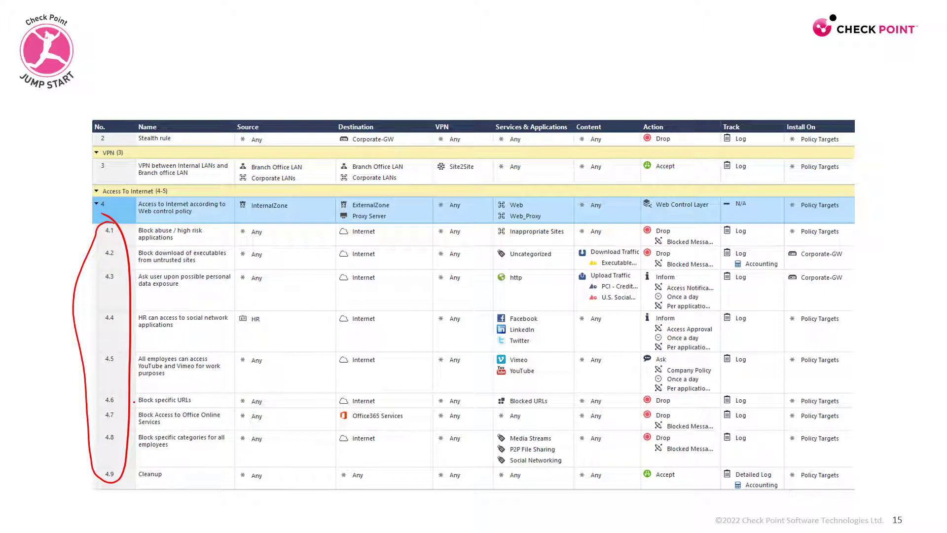
key(e)
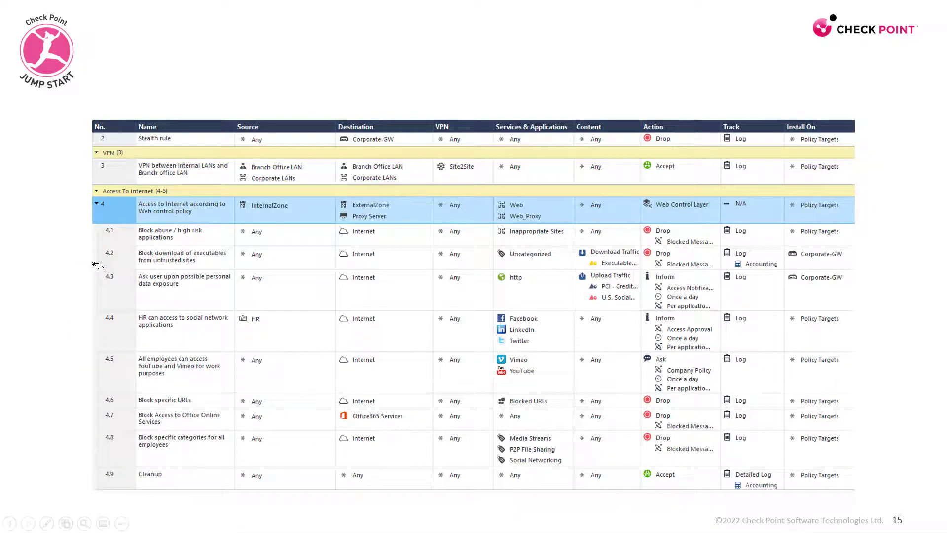
Circle parent rule 4 and tick the actions of sub-rules 4.1–4.4 and 4.6–4.9.
mouse_move(152, 196)
mouse_down()
mouse_move(119, 198)
mouse_move(212, 225)
mouse_move(639, 227)
mouse_move(591, 192)
mouse_move(325, 179)
mouse_move(132, 202)
mouse_up()
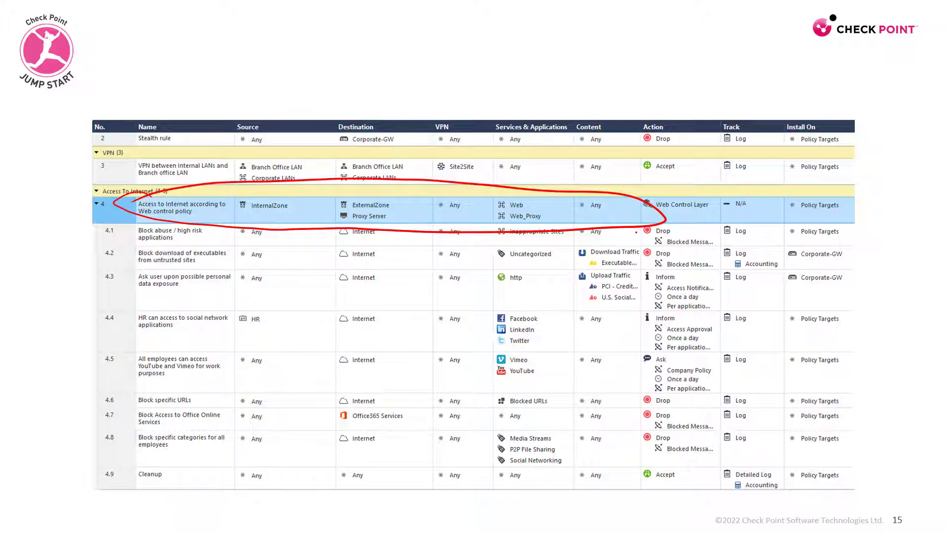
mouse_move(636, 231)
mouse_down()
mouse_move(652, 231)
mouse_move(656, 255)
mouse_up()
mouse_move(637, 286)
mouse_down()
mouse_move(655, 289)
mouse_move(652, 320)
mouse_up()
mouse_move(631, 399)
mouse_down()
mouse_move(644, 397)
mouse_move(645, 413)
mouse_up()
mouse_move(636, 447)
mouse_down()
mouse_move(647, 445)
mouse_move(657, 478)
mouse_up()
Mark the Track settings of sub-rules 4.1–4.8 and rule 4's Any content in red.
drag(706, 237, 728, 235)
drag(715, 288, 734, 286)
mouse_move(714, 330)
mouse_down()
mouse_move(728, 332)
mouse_move(725, 358)
mouse_up()
drag(705, 402, 725, 401)
drag(713, 417, 731, 416)
click(693, 434)
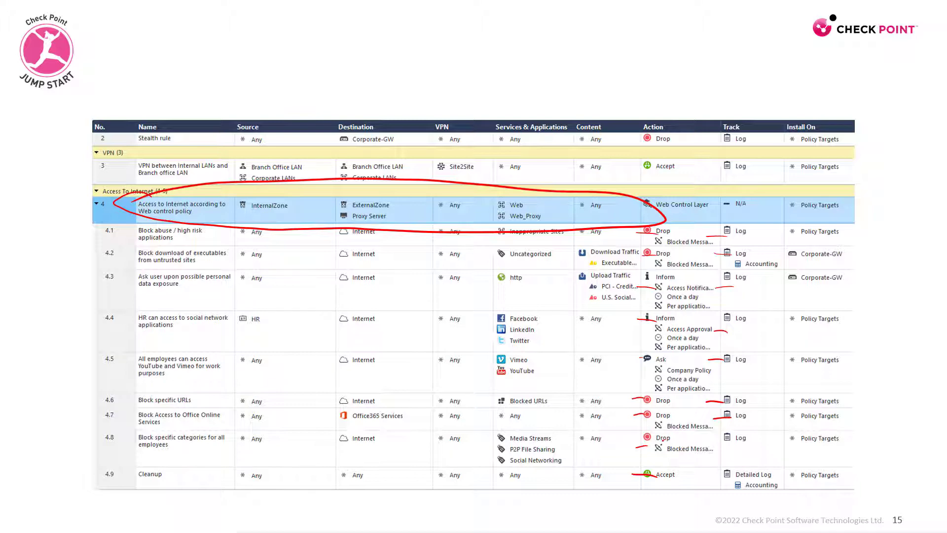
drag(556, 207, 608, 207)
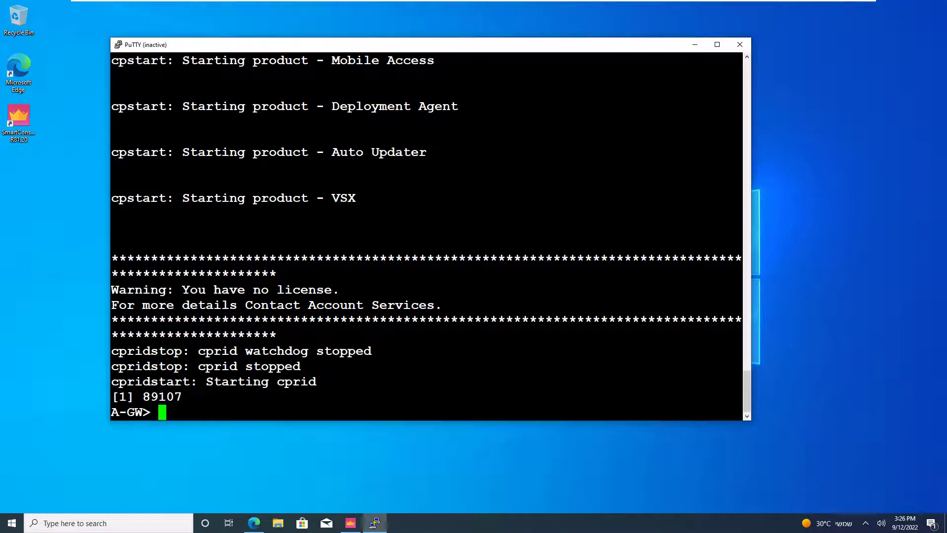
Leave the PuTTY session idle at the A-GW prompt and switch to SmartConsole.
right_click(246, 48)
click(288, 150)
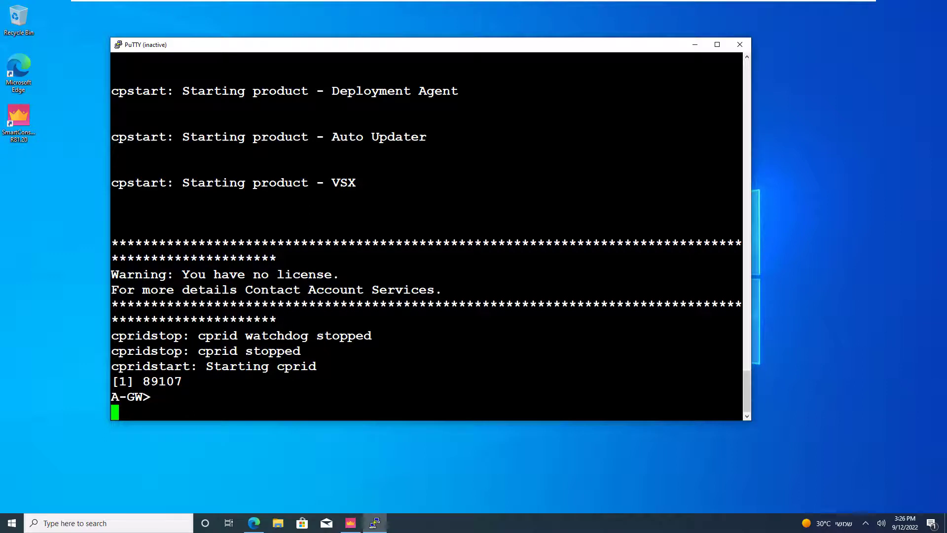
click(343, 527)
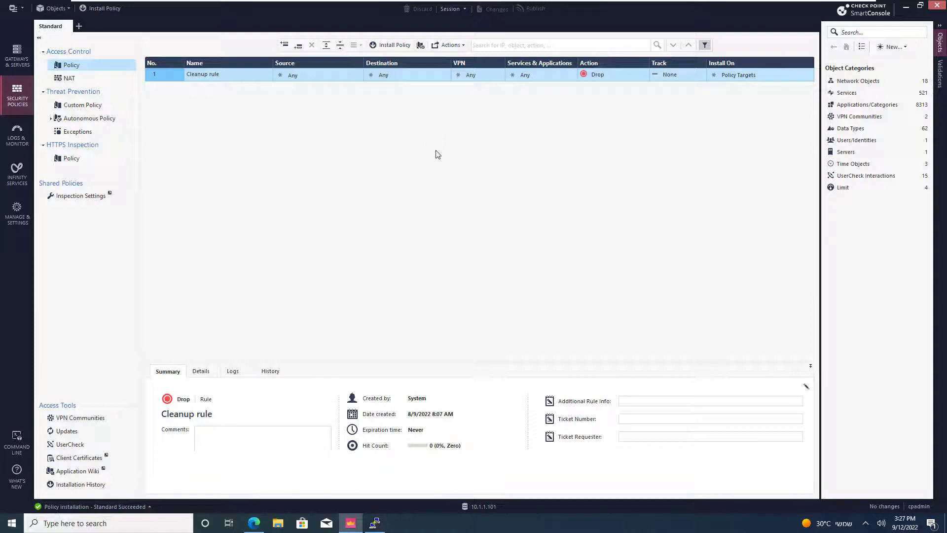
Create the host Admin-Machine with IPv4 address 10.1.1.201.
click(885, 47)
click(879, 86)
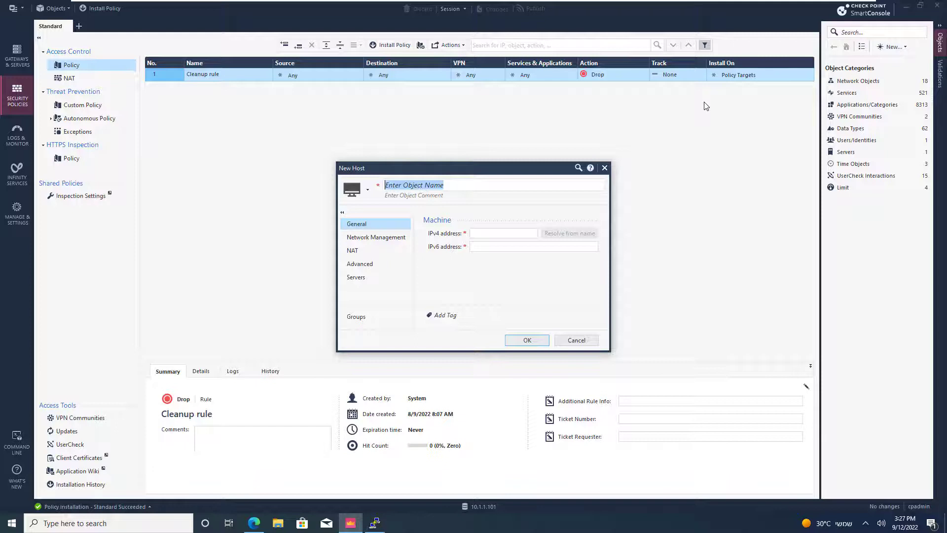
text(Admin-Machine)
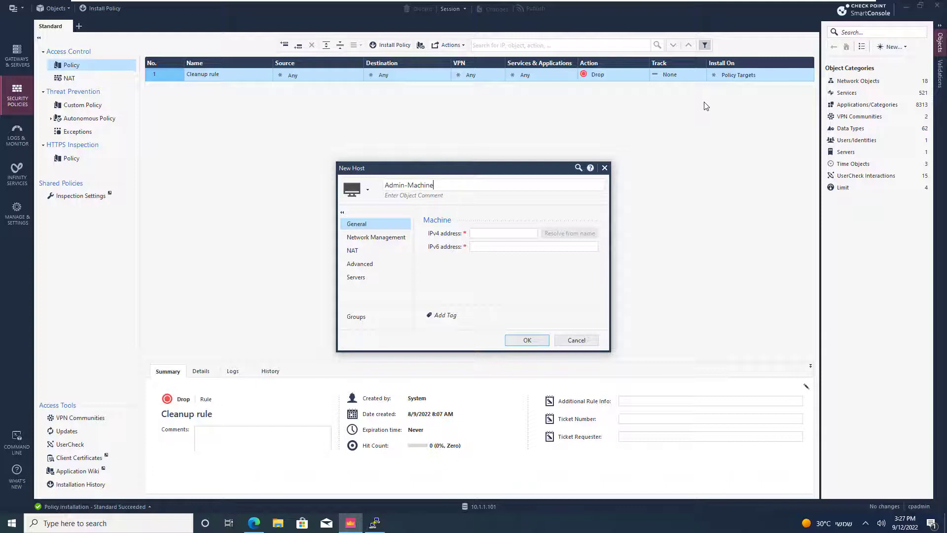
key(Tab)
key(Tab)
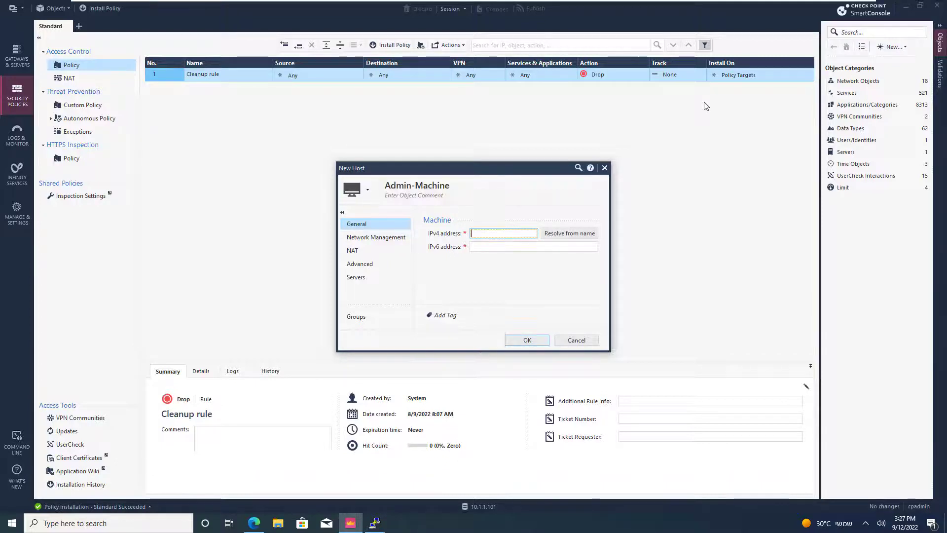
text(10.1)
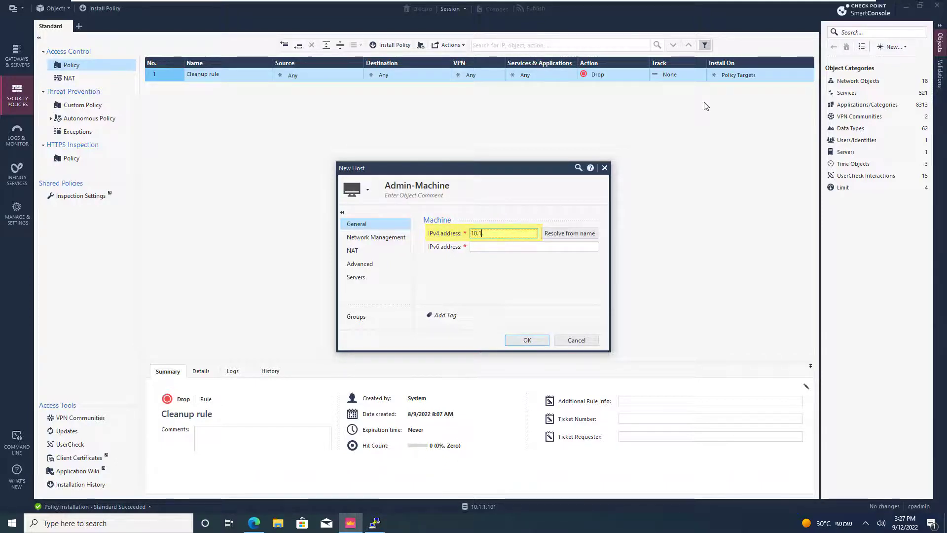
text(.1.201)
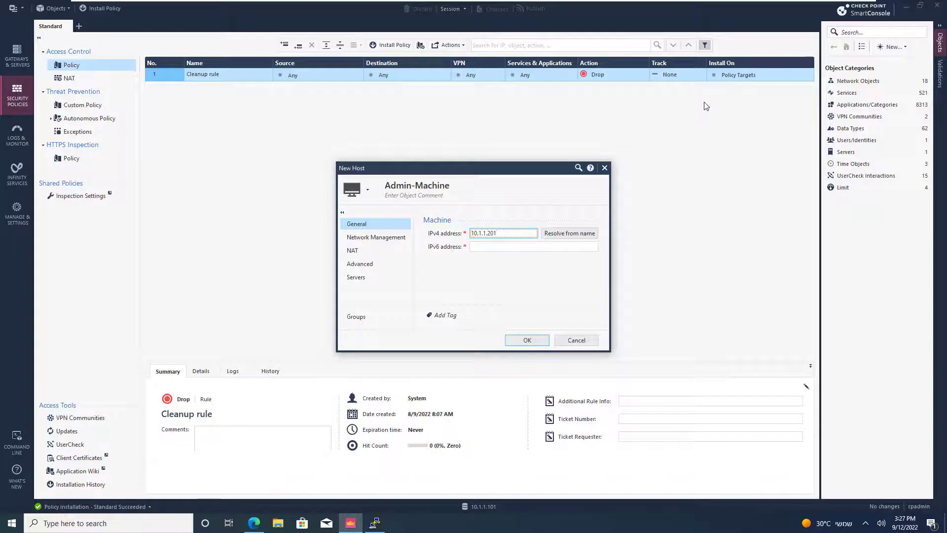
click(532, 343)
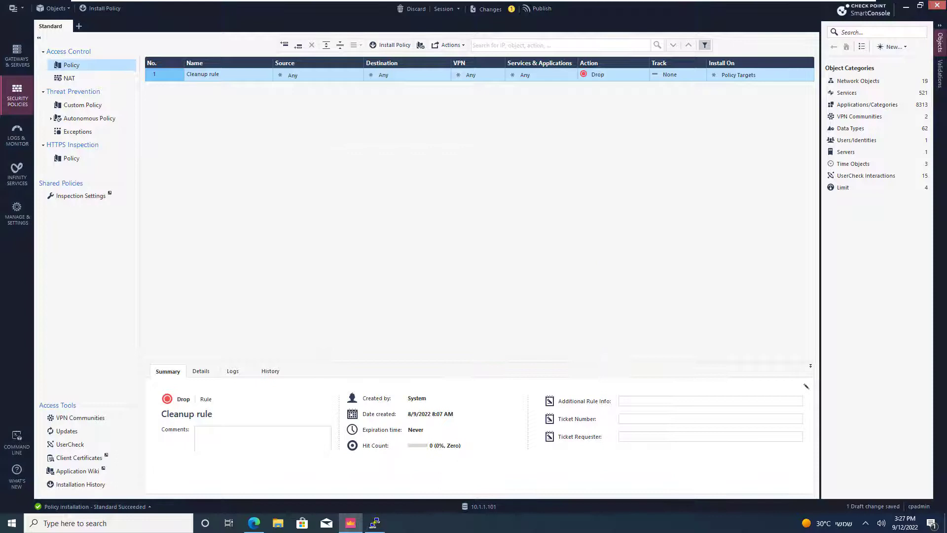
Show the Hosts list in the Objects pane and start defining another new host.
click(896, 83)
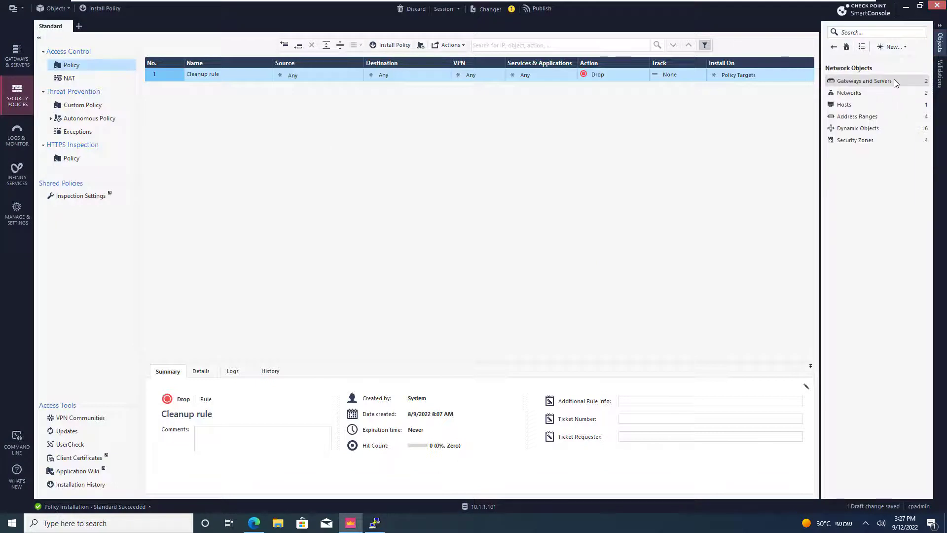
click(866, 107)
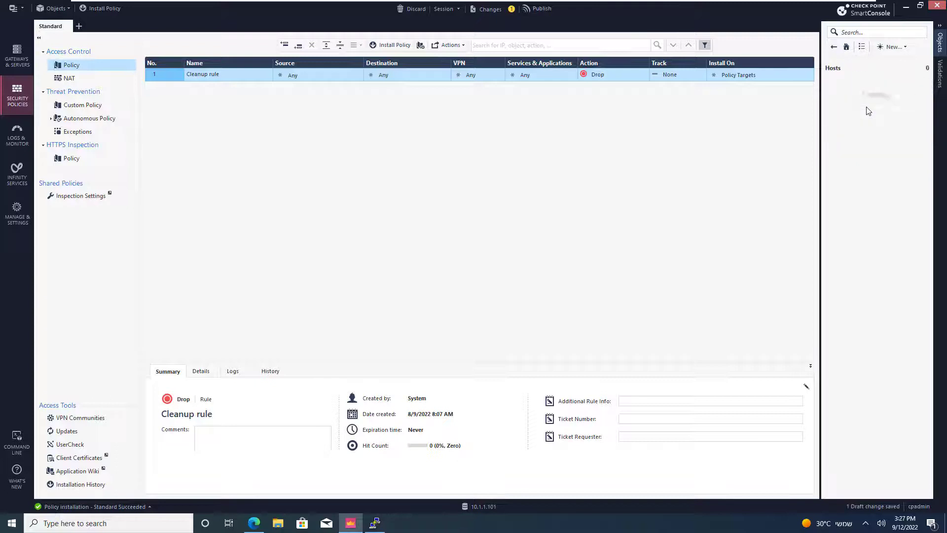
right_click(851, 123)
click(841, 140)
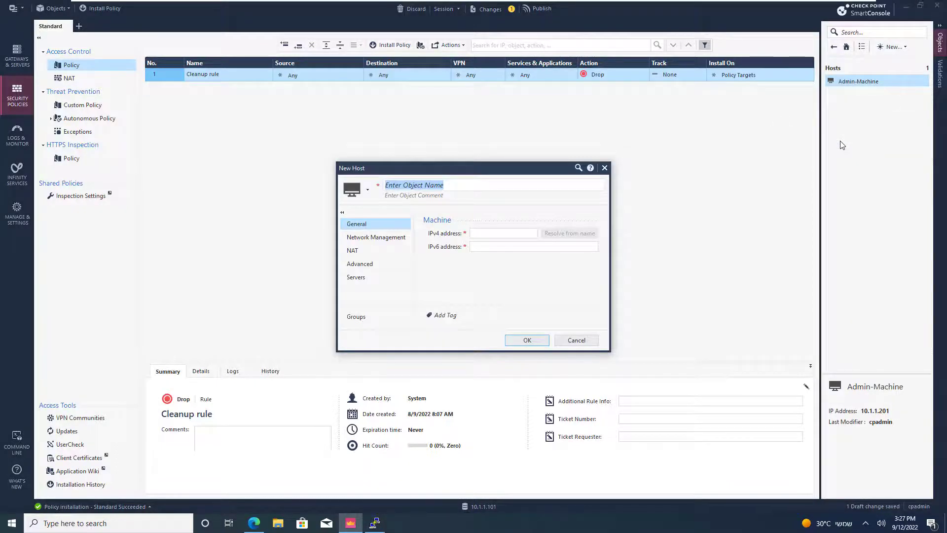
Save the new host AD_Server at 192.168.11.1, coloured blue.
text(AD_Server)
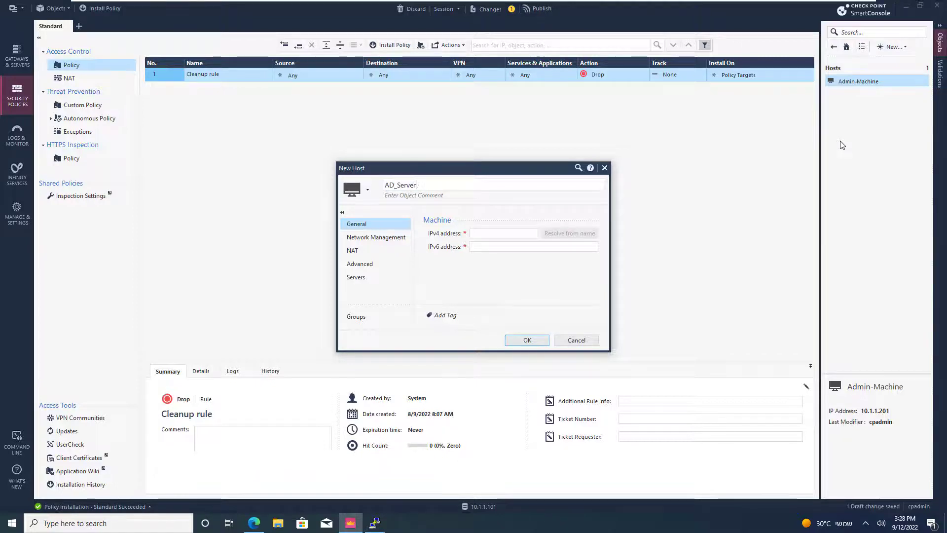
key(Tab)
text(192)
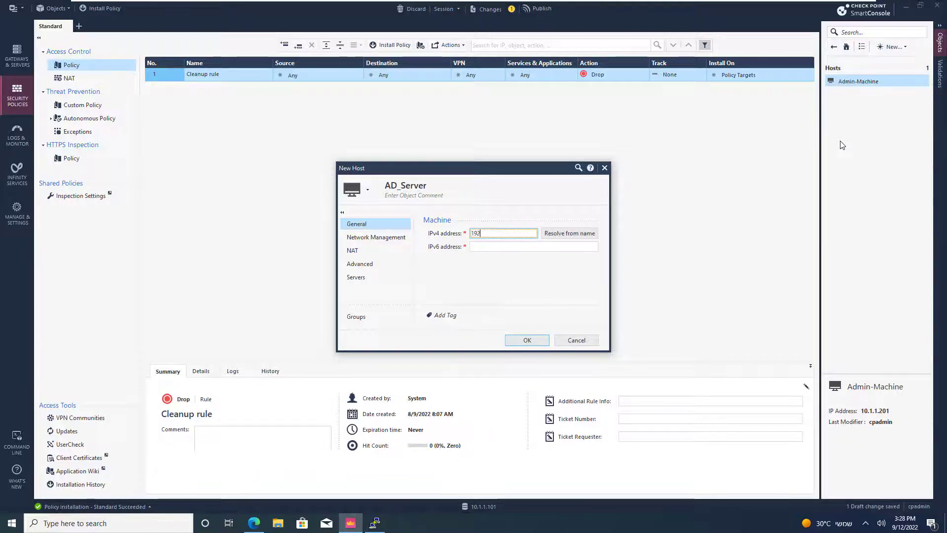
text(.168.11.101)
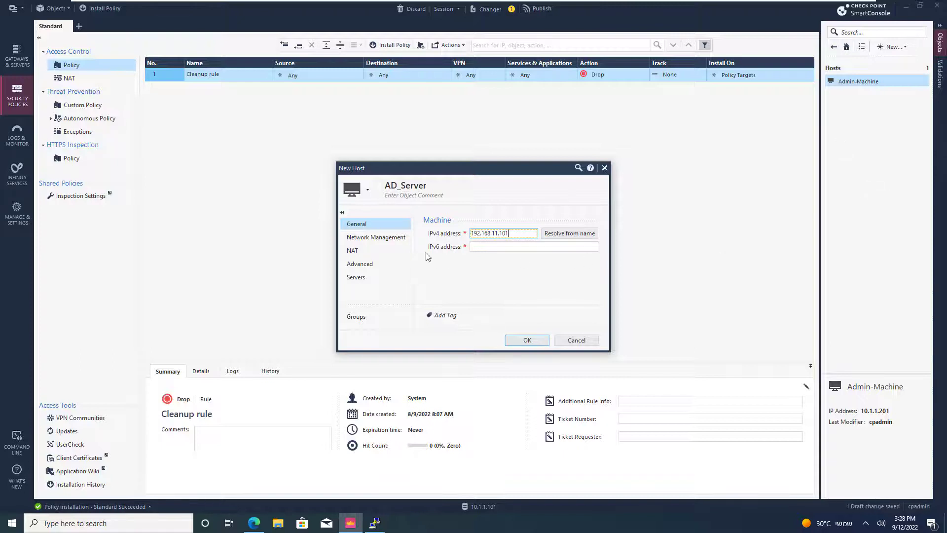
click(367, 191)
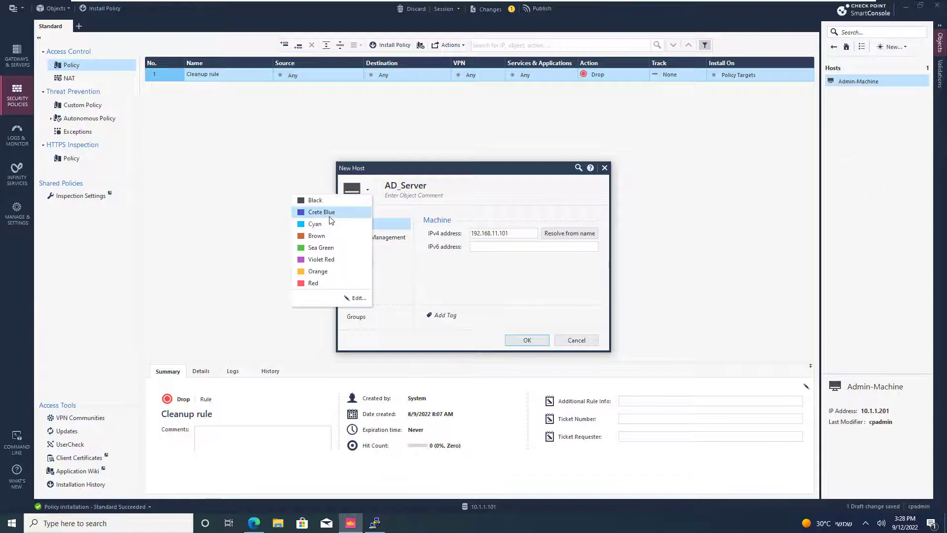
click(327, 214)
click(526, 340)
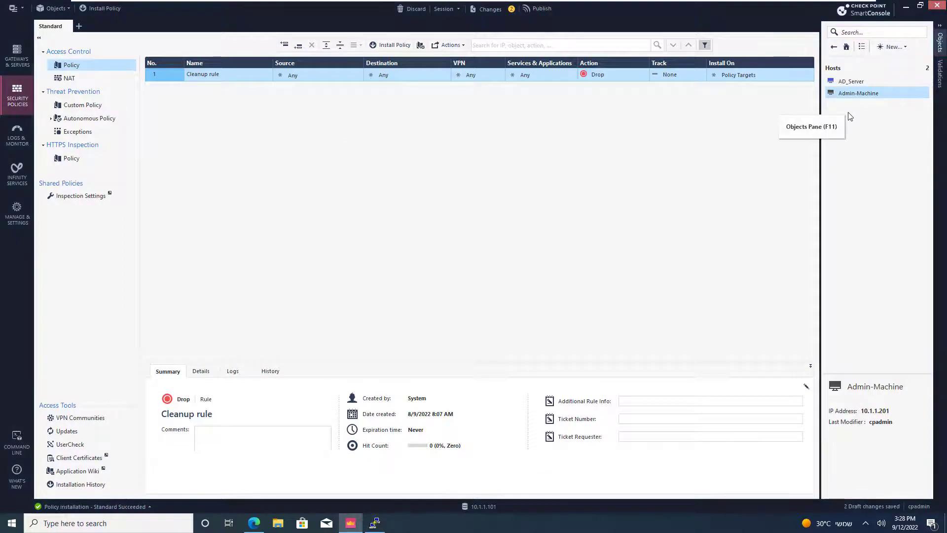
Create another host, Client-1, at 192.168.11.201.
right_click(846, 115)
click(799, 130)
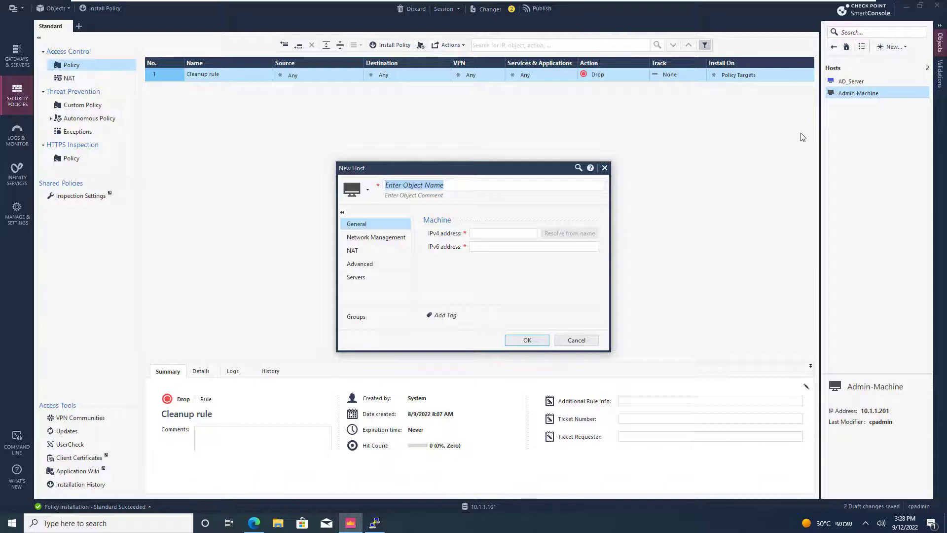
text(Client-)
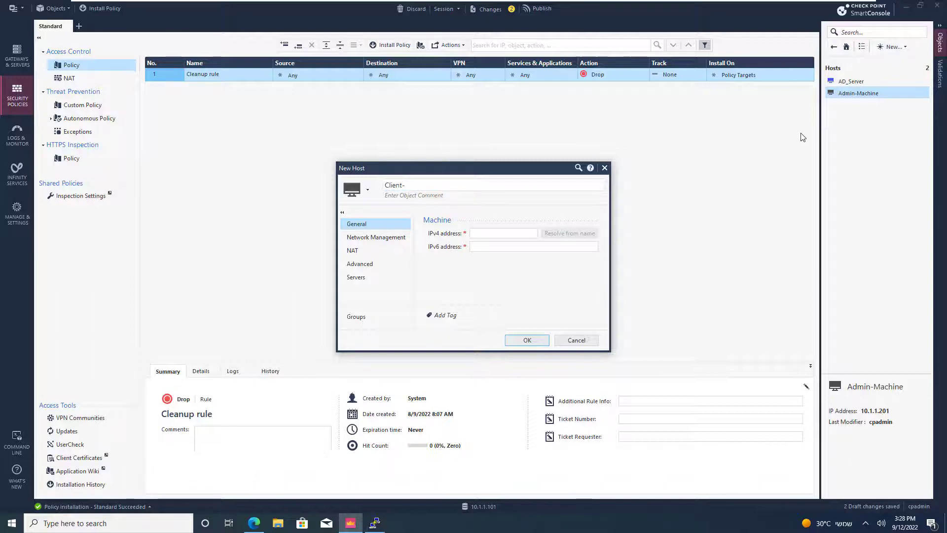
text(1)
key(Tab)
text(1)
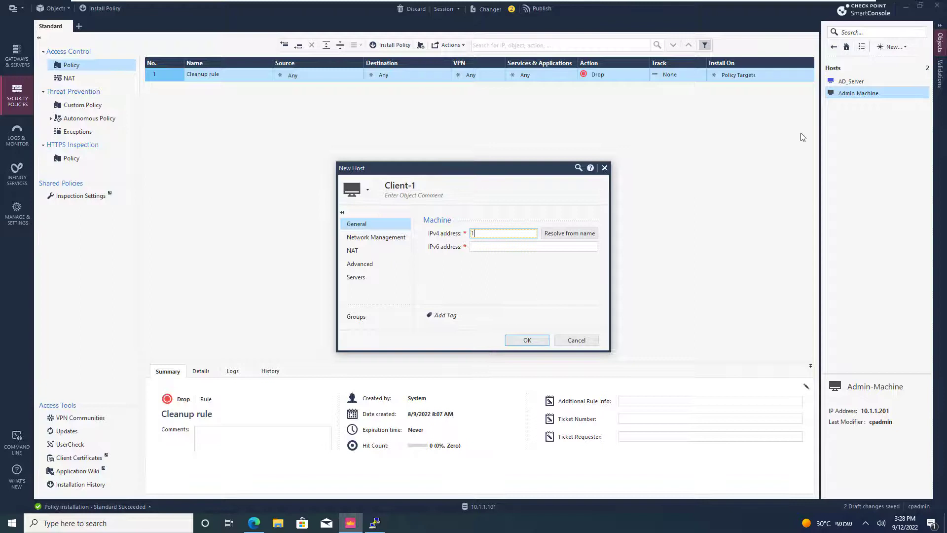
text(92.168.)
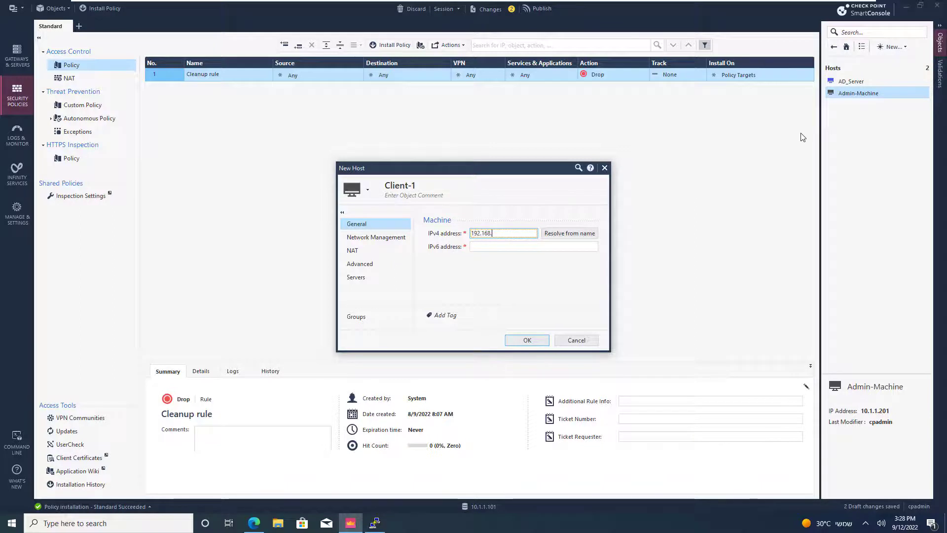
text(11.201)
click(527, 340)
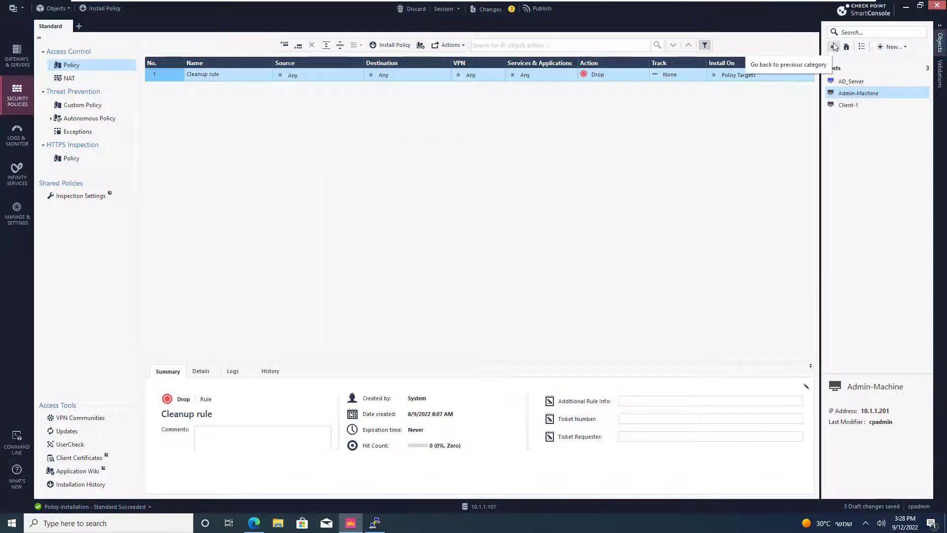
Define a new network Mgmt-Network with address 10.1.1.0 and mask 255.255.255.0.
click(891, 46)
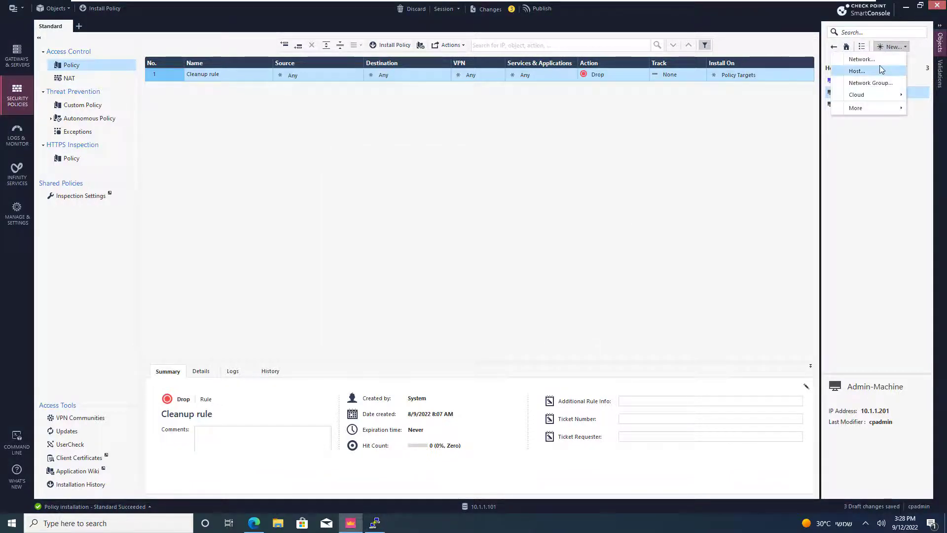
click(876, 61)
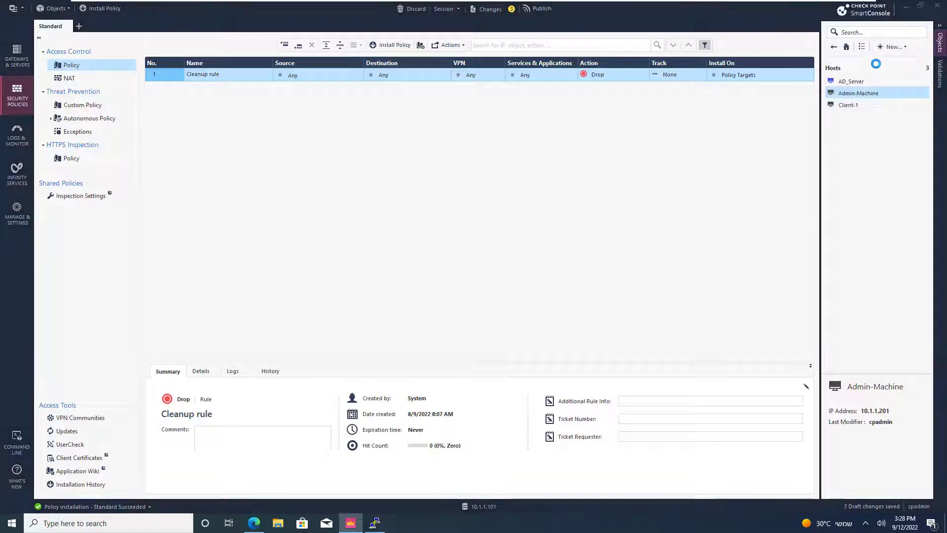
text(Mgmt)
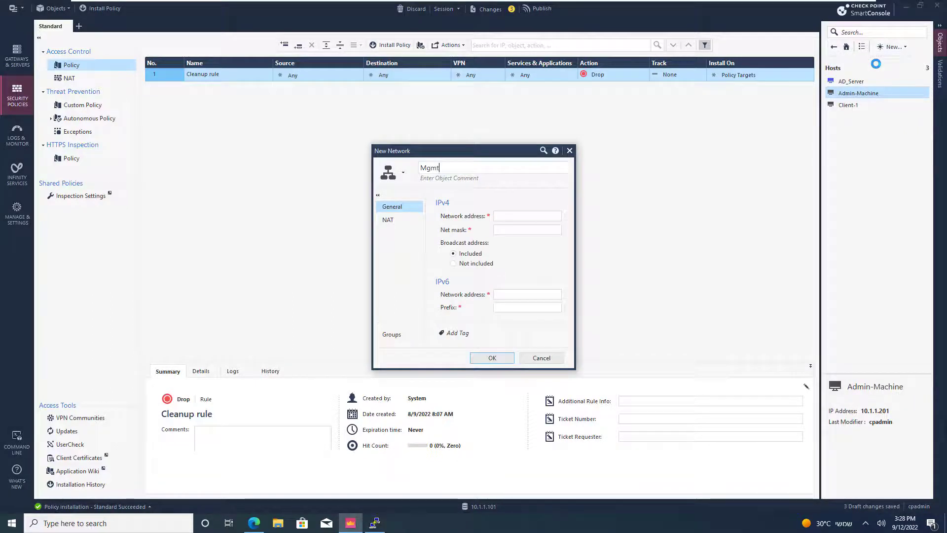
text(-Network)
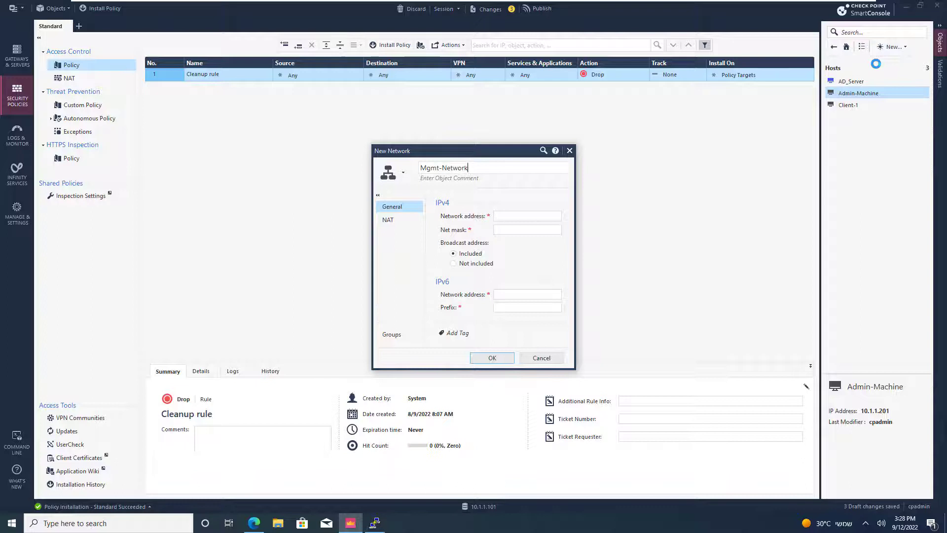
key(Tab)
text(10.1.1.0)
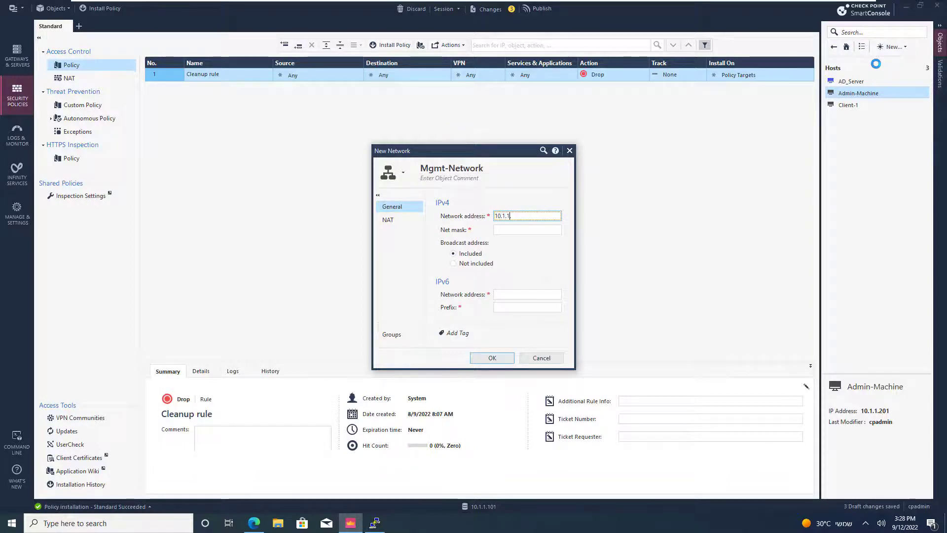
key(Tab)
text(255.255.)
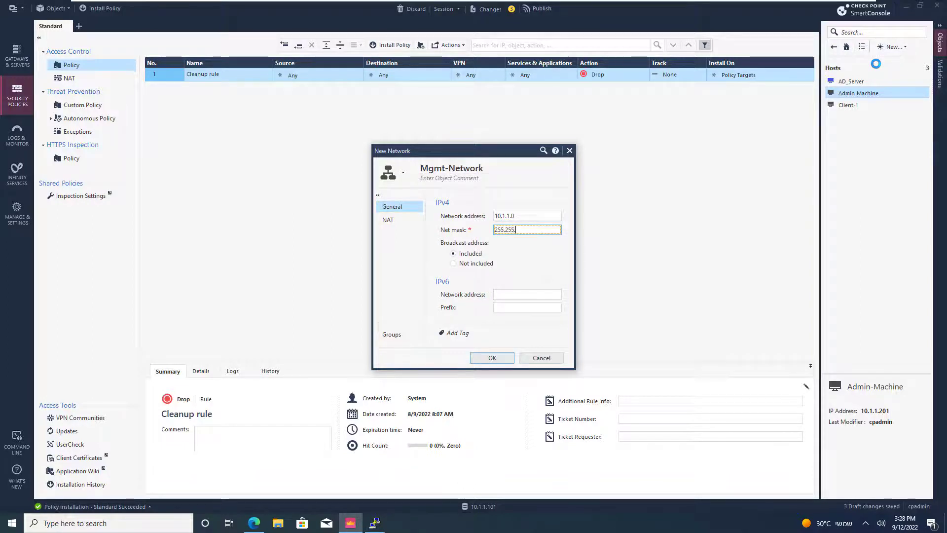
text(255.20)
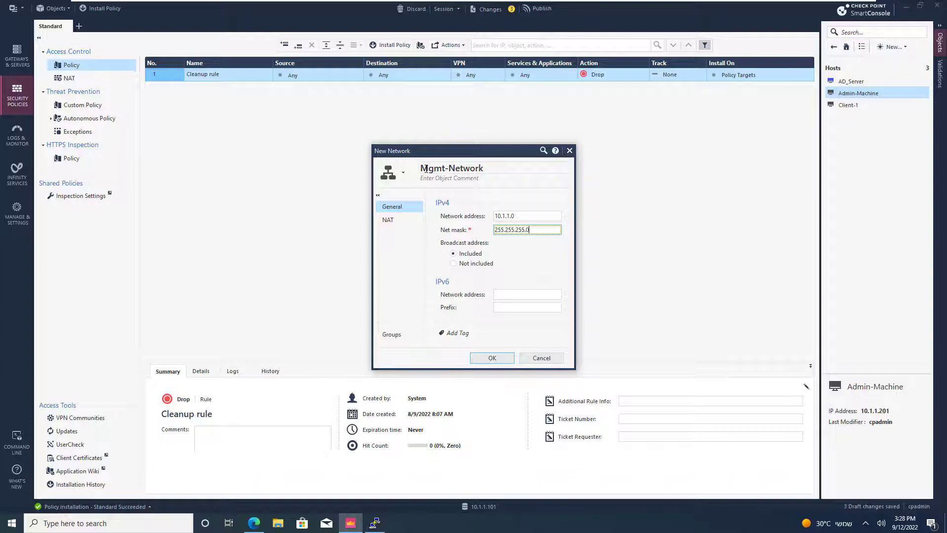
Enable automatic hide NAT for Mgmt-Network installed on gateway A-GW, and save it.
click(406, 226)
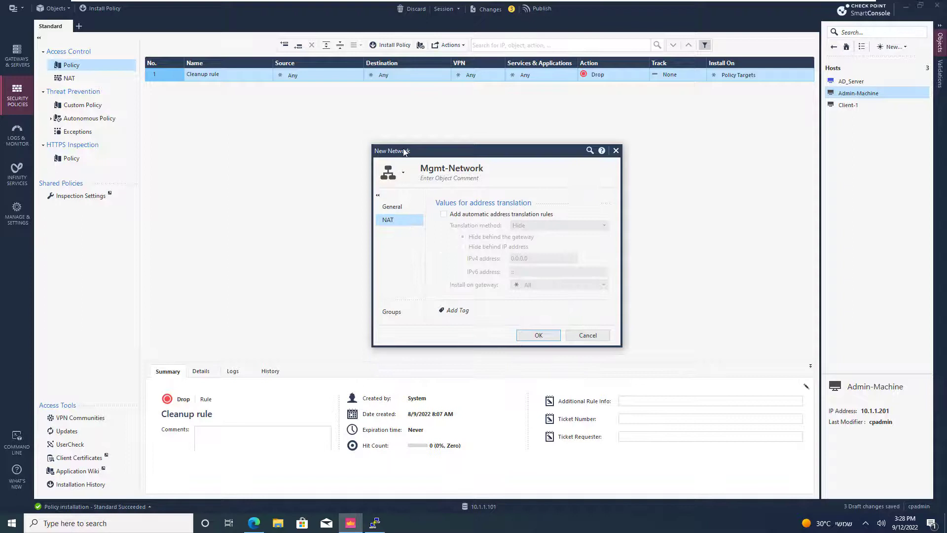
click(465, 214)
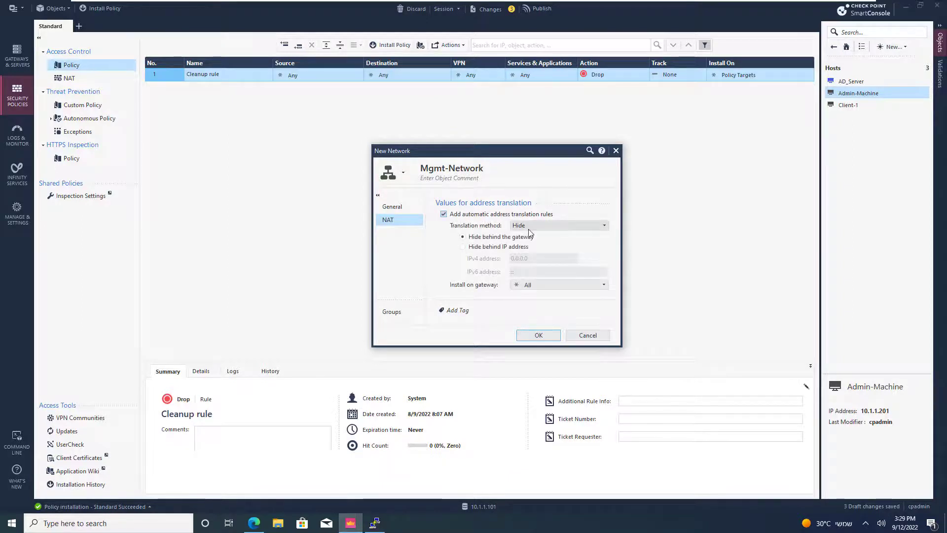
click(542, 290)
click(546, 315)
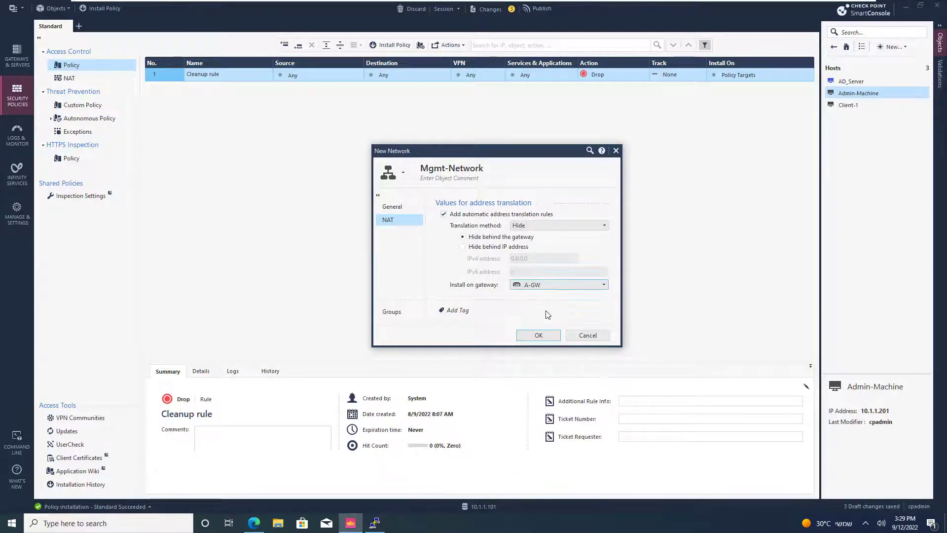
click(552, 332)
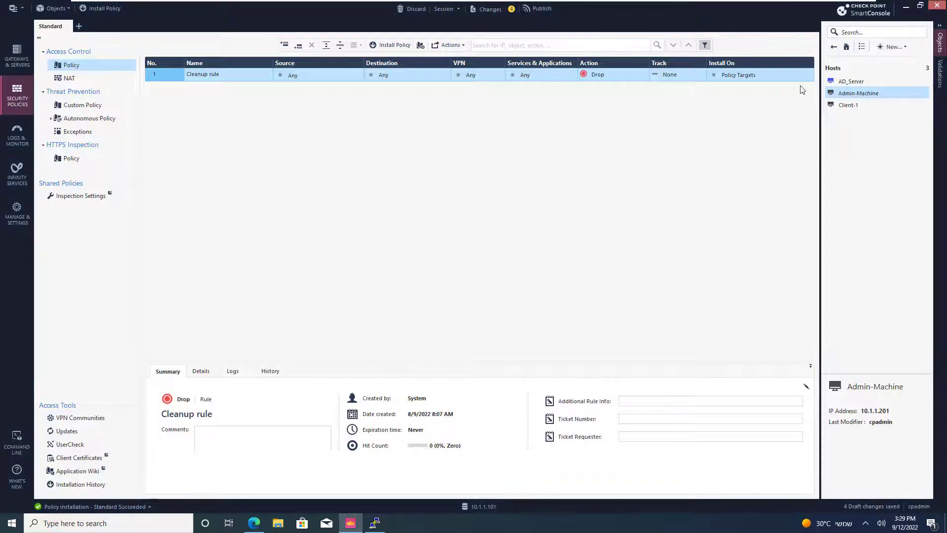
On gateway A-GW's NAT page, leave 'Hide internal networks behind the Gateway's external IP' off and save.
click(847, 46)
click(847, 84)
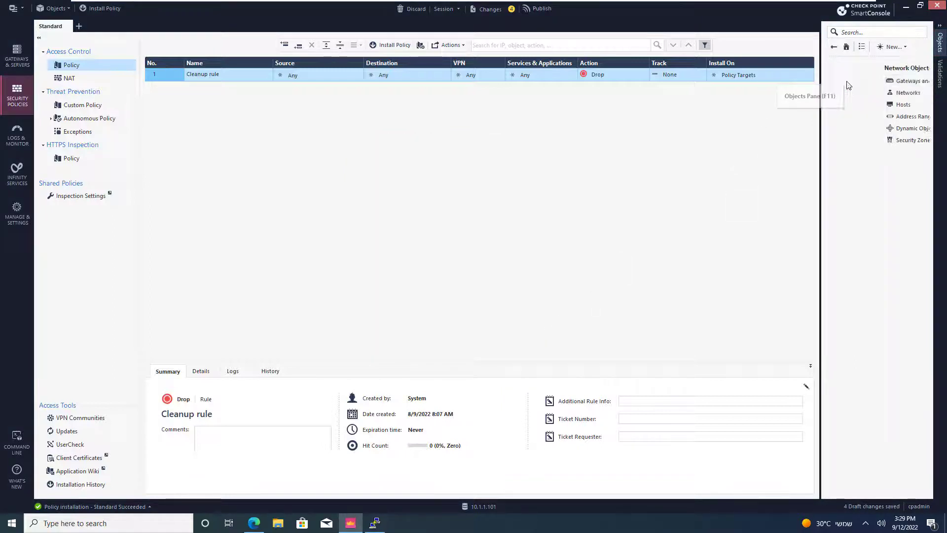
click(846, 81)
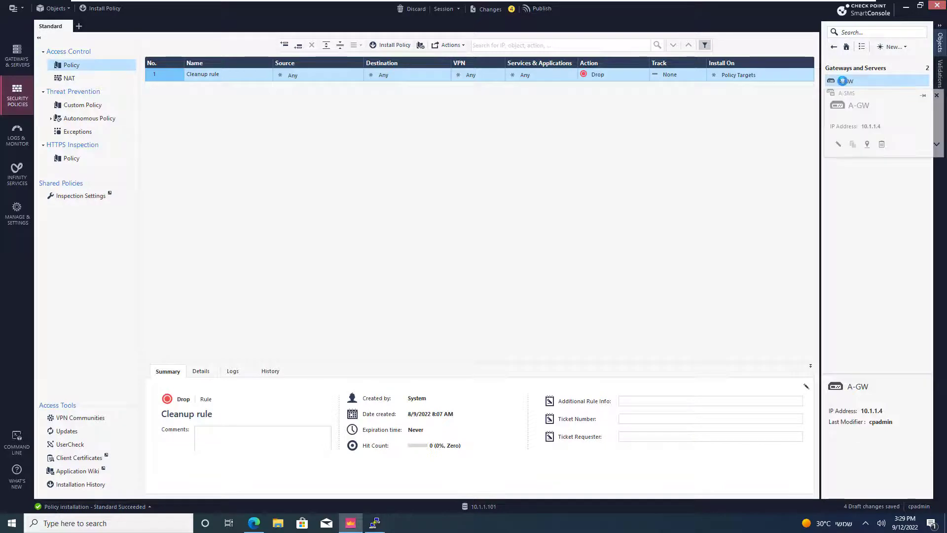
double_click(843, 81)
click(314, 121)
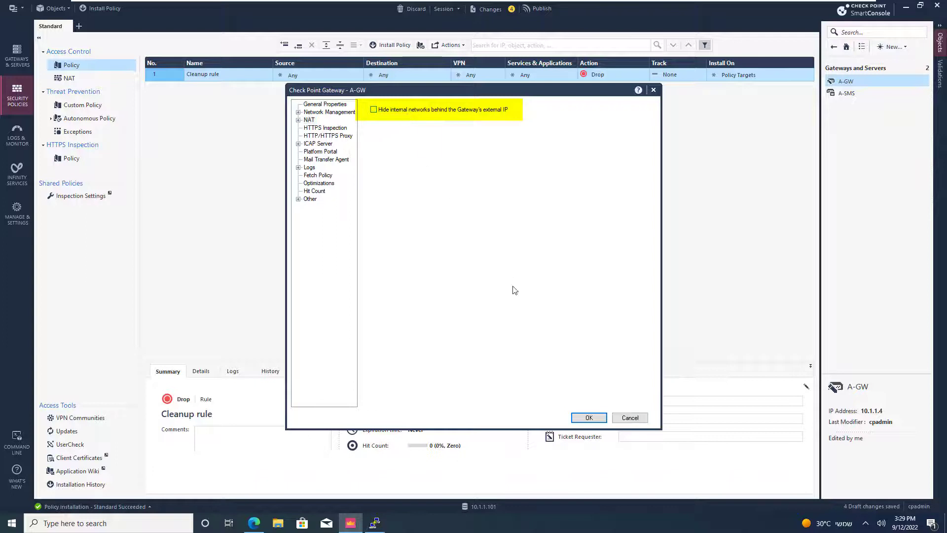
click(589, 417)
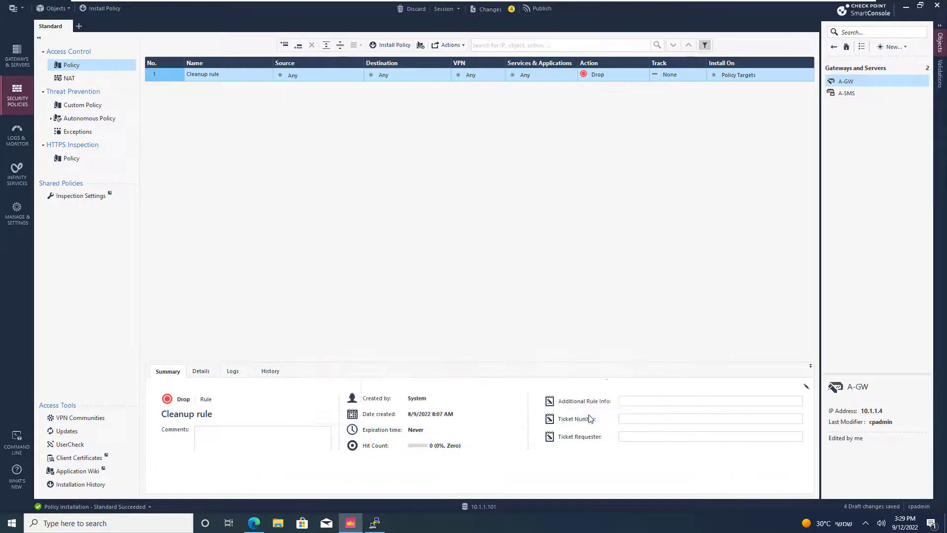
Define a new network Internal_network with address 192.168.11.0 and mask 255.255.255.0.
right_click(861, 144)
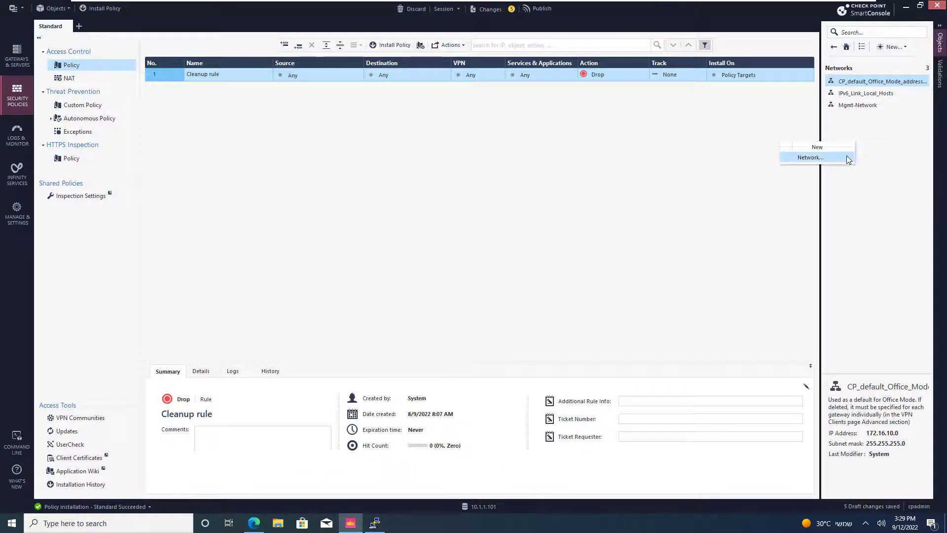
click(848, 158)
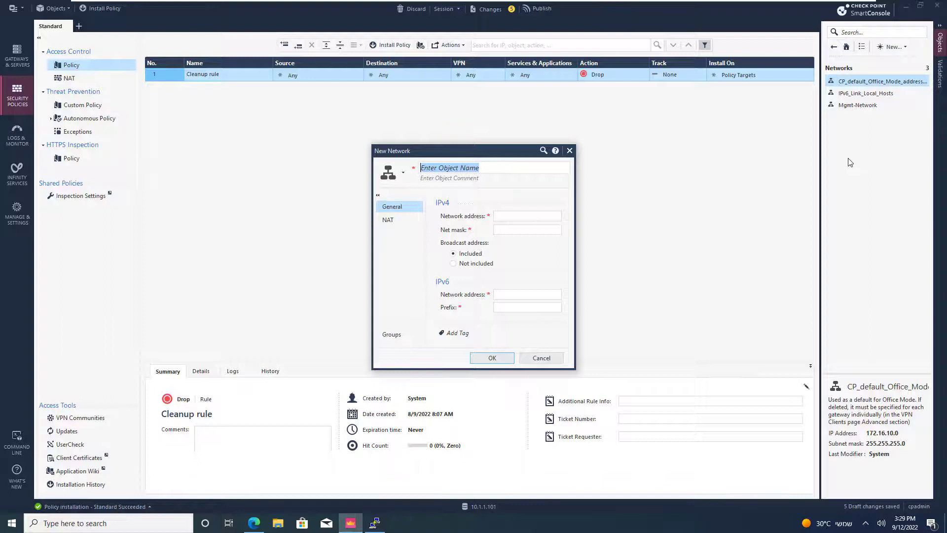
text(DMZ)
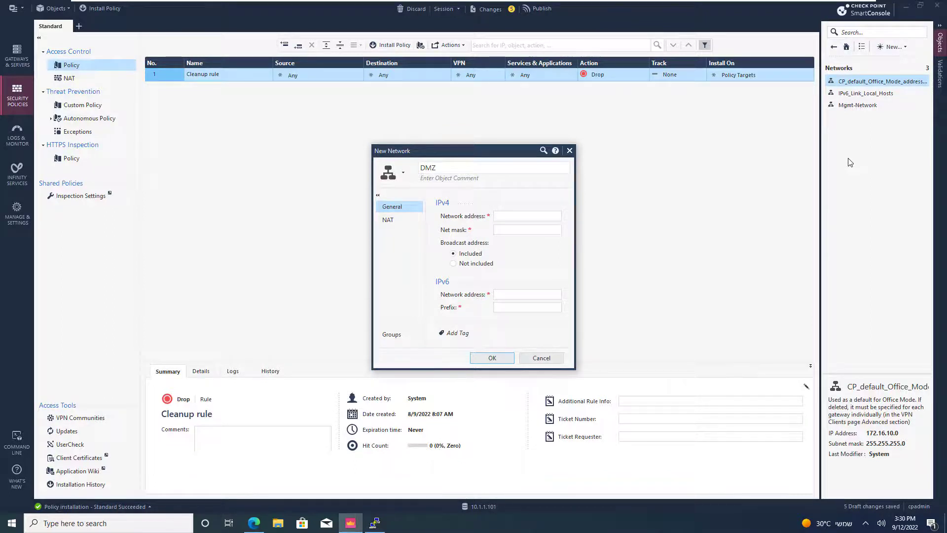
key(BackSpace)
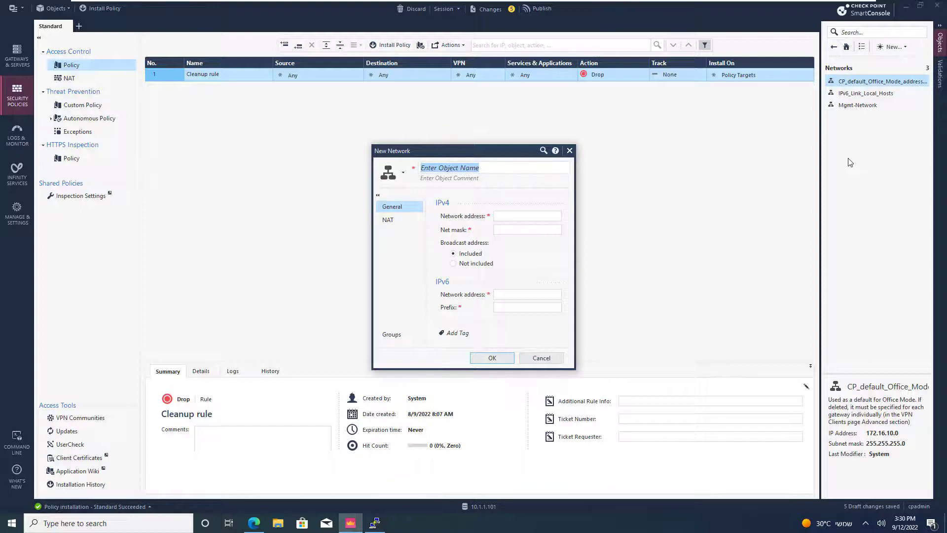
text(Internal)
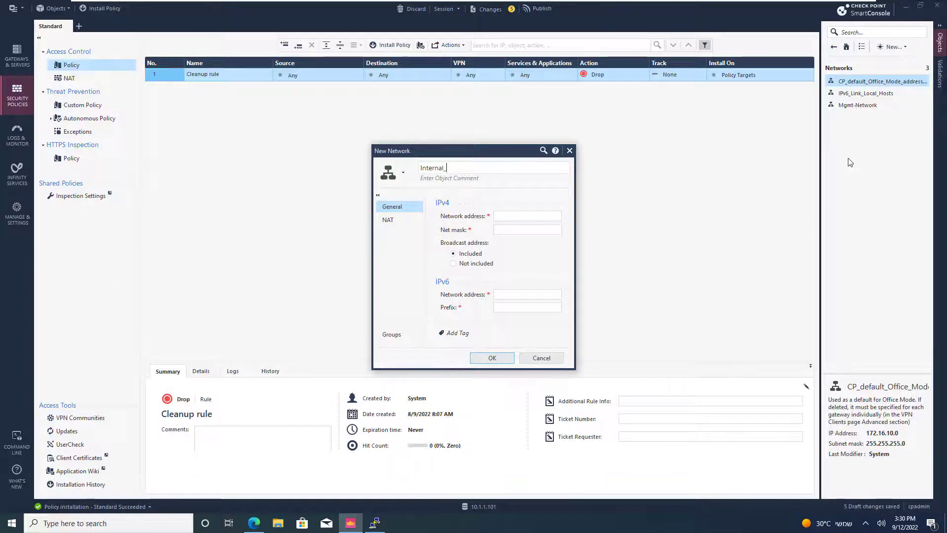
text(_network)
key(Tab)
key(Tab)
text(192)
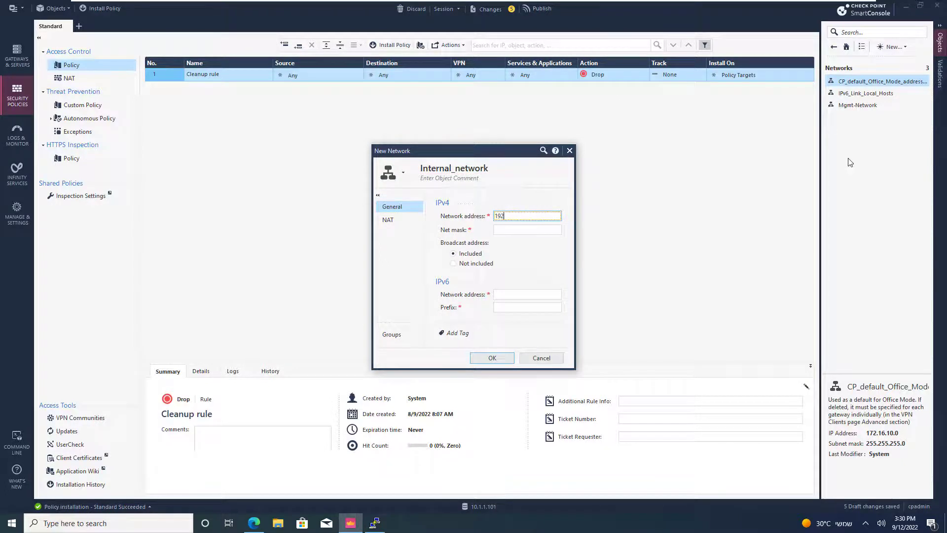
text(.168.11.0)
key(Tab)
text(255.2)
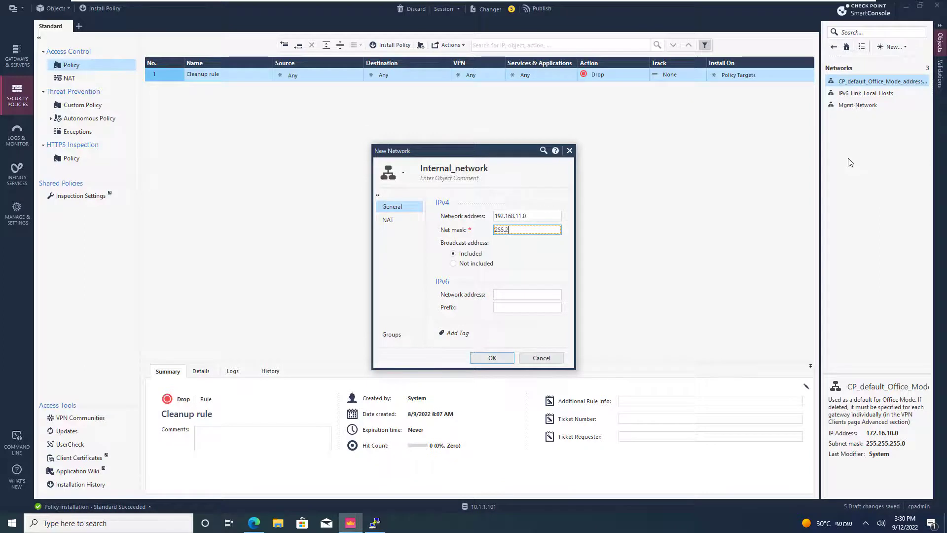
text(55.255.0)
Set Internal_network's automatic NAT to install on gateway A-GW, and save it.
click(407, 220)
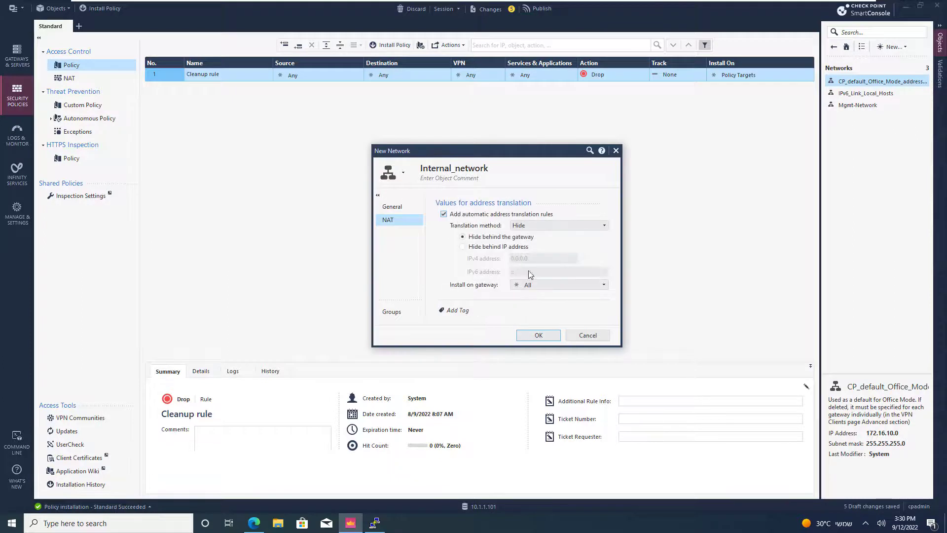
click(531, 285)
click(524, 311)
click(544, 337)
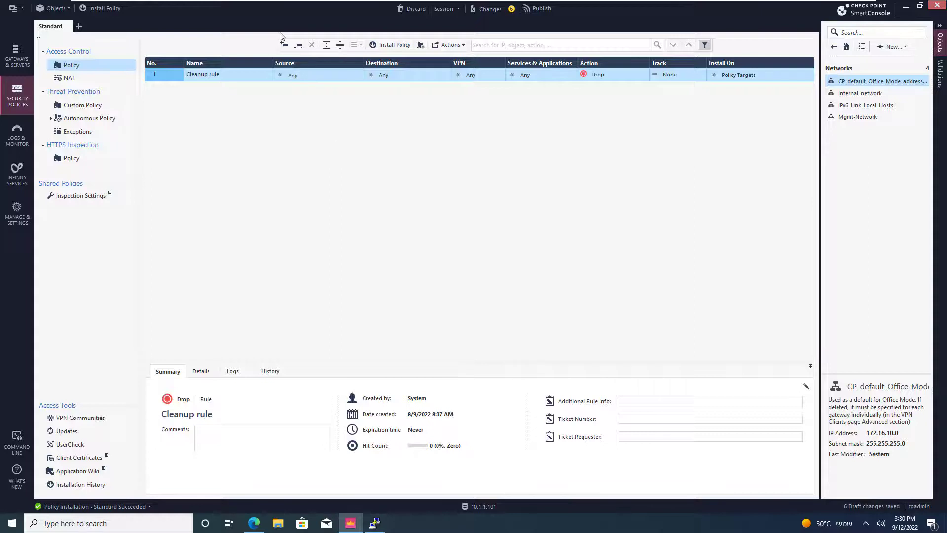
click(284, 45)
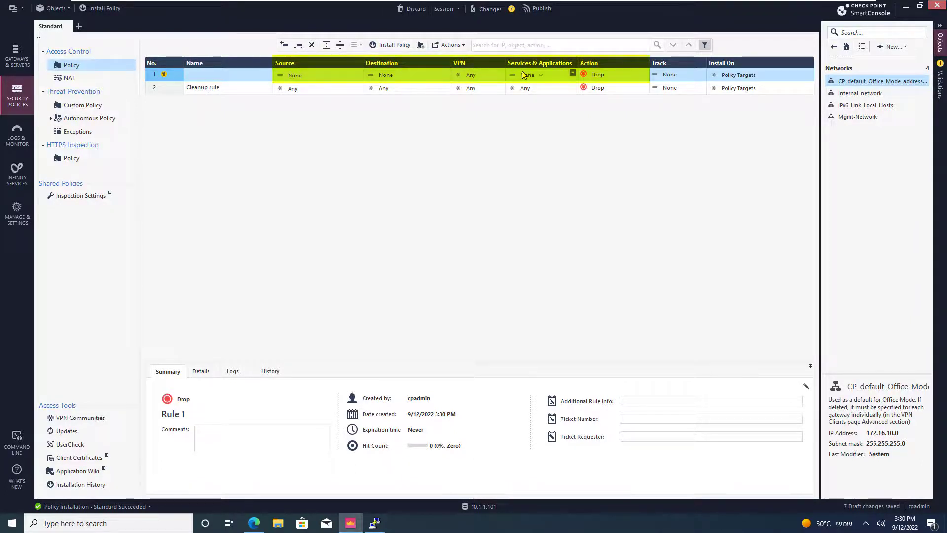
right_click(166, 74)
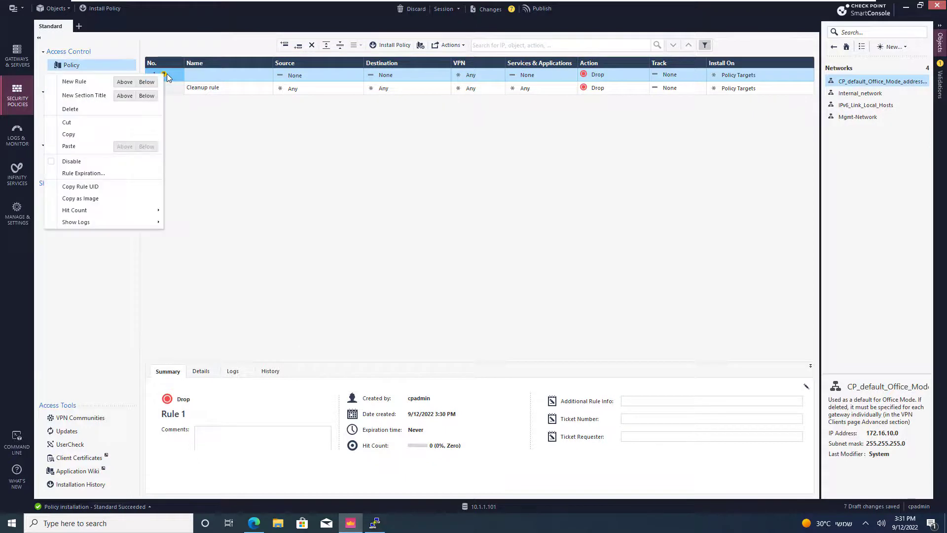
click(85, 107)
click(512, 290)
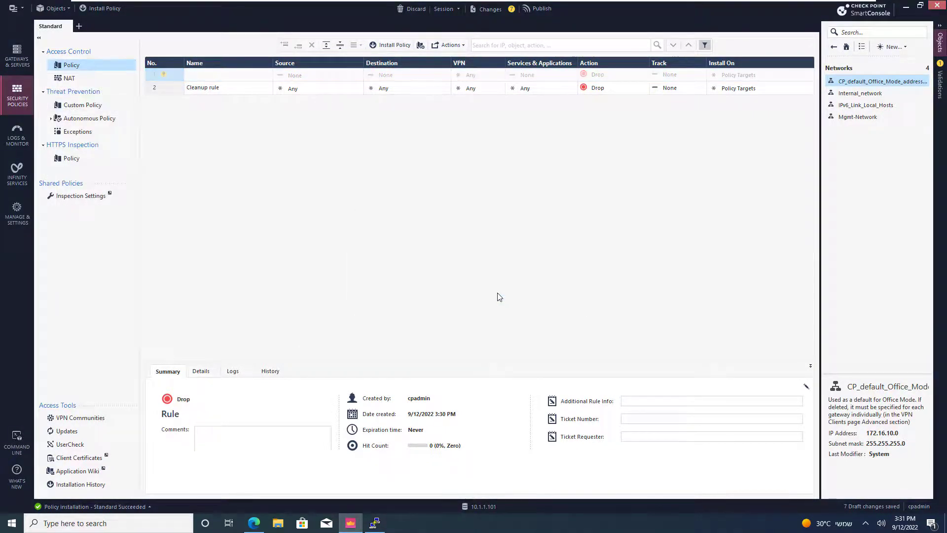
In Policy Settings, set new rules' default Source, Destination and Services & Applications to Any.
click(19, 209)
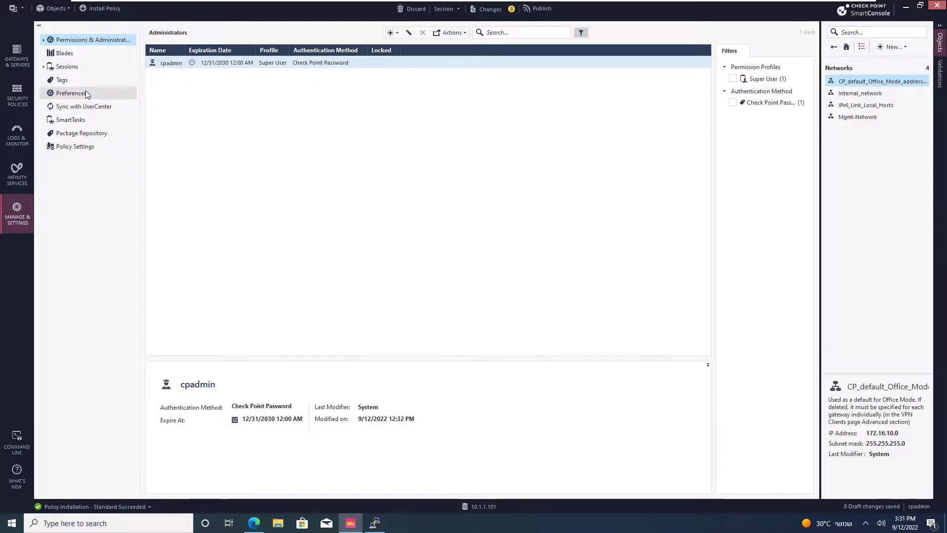
click(91, 155)
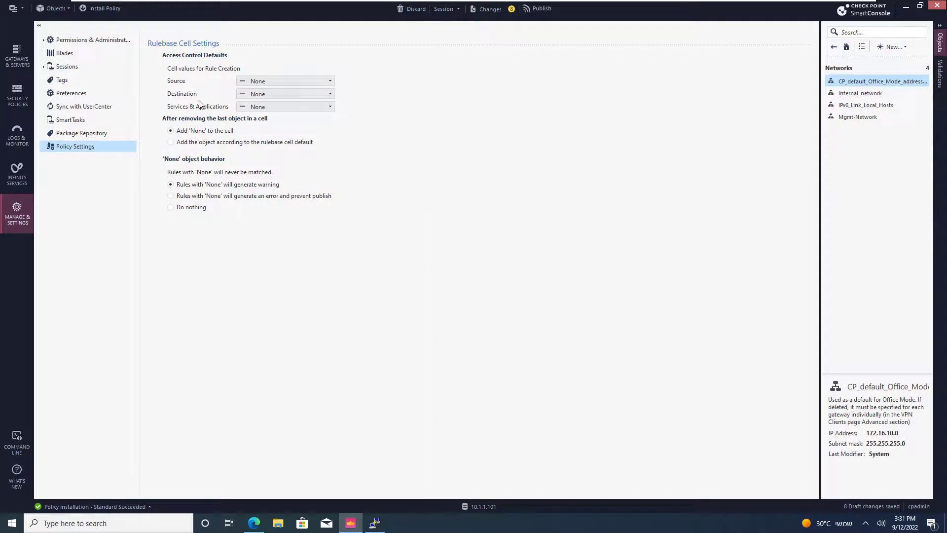
click(259, 82)
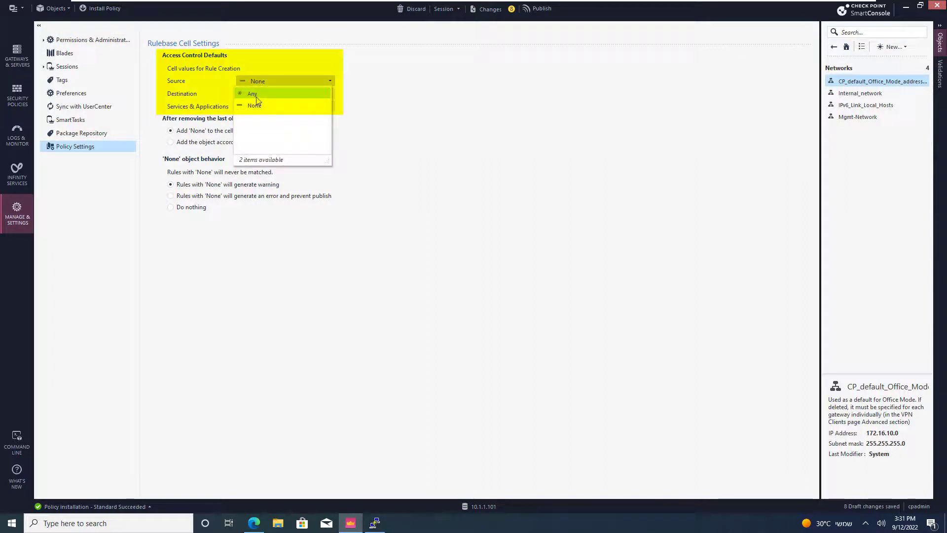
click(256, 96)
click(256, 97)
click(260, 106)
click(260, 109)
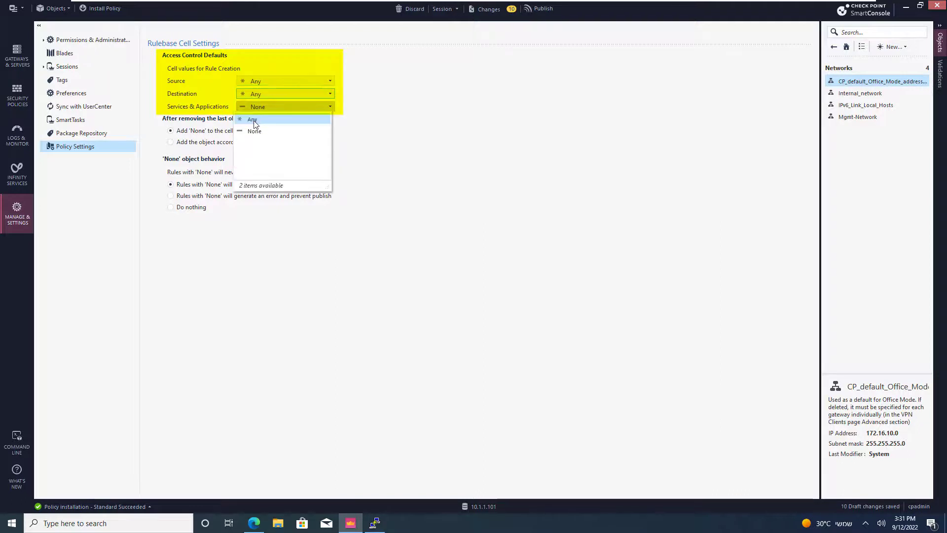
click(255, 120)
Publish the session's changes from the Access Control policy view.
click(28, 100)
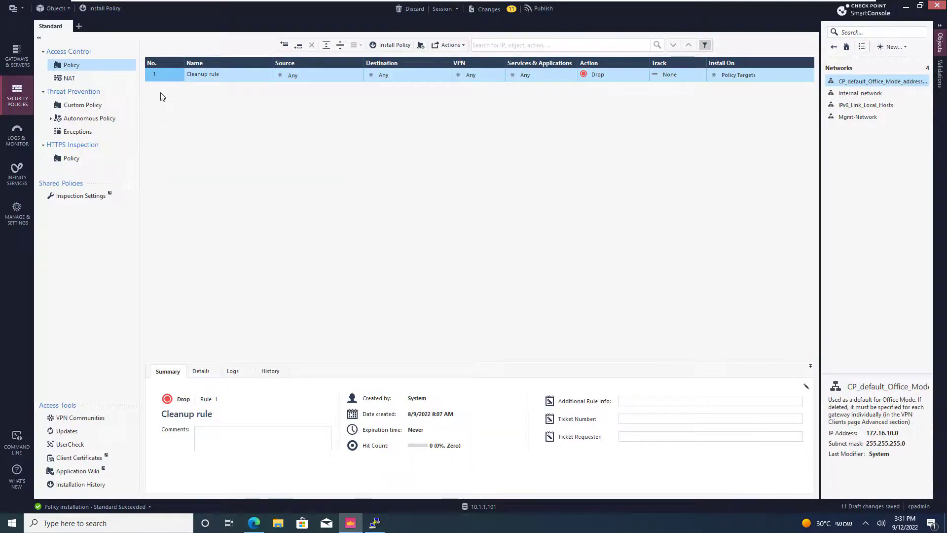
click(545, 9)
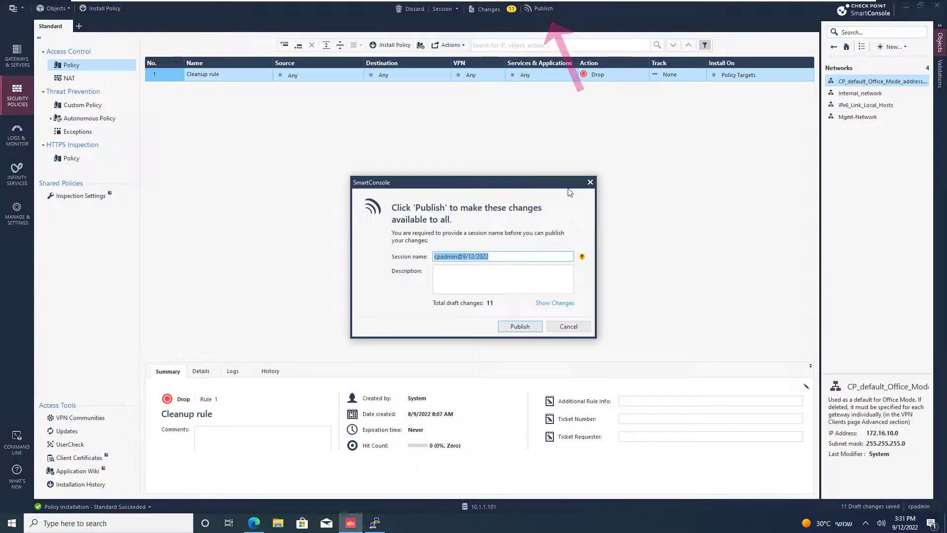
click(523, 326)
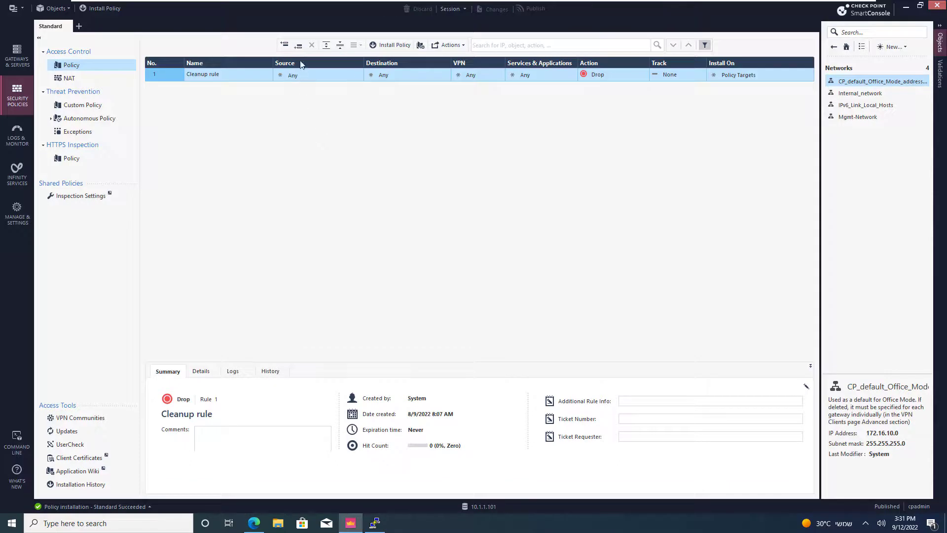
Add a rule named mgmt above Cleanup, from Admin-Machine to A-GW.
click(289, 47)
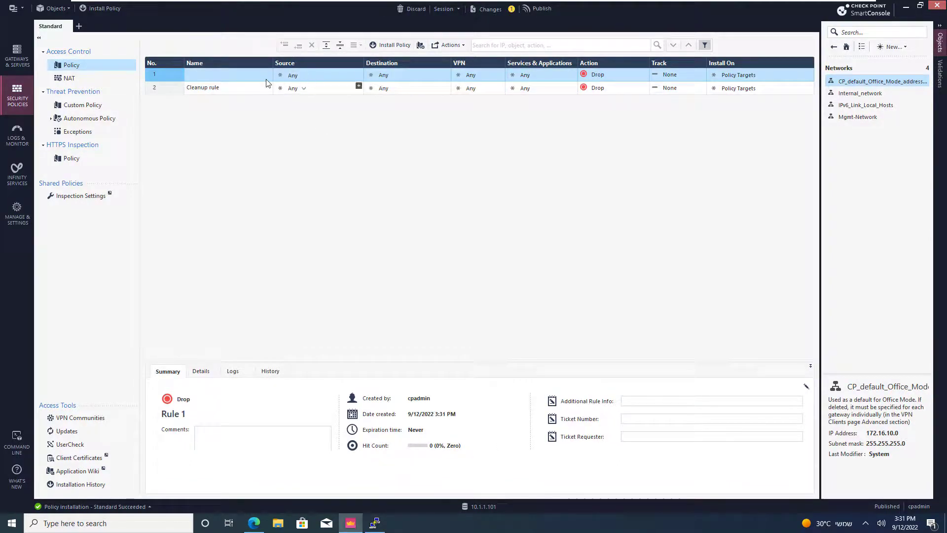
click(244, 73)
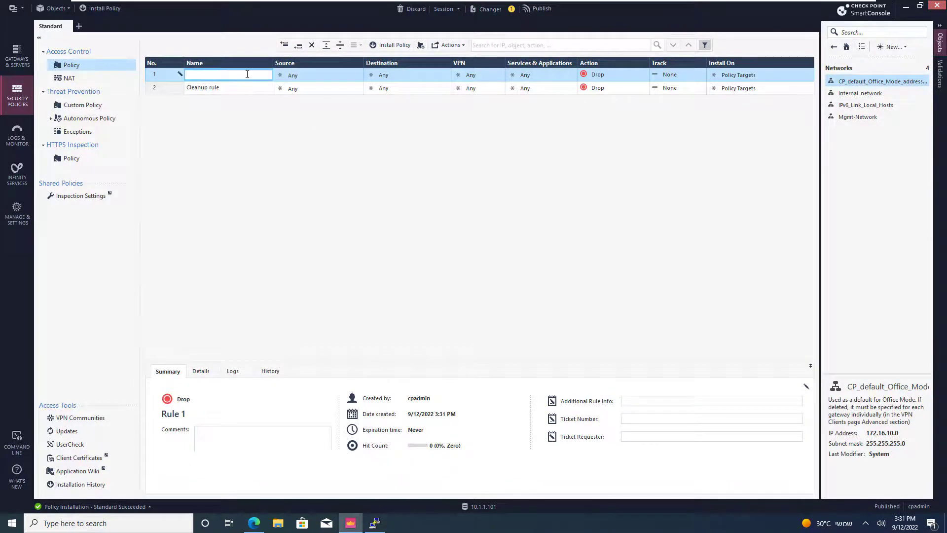
text(mgmt Rule)
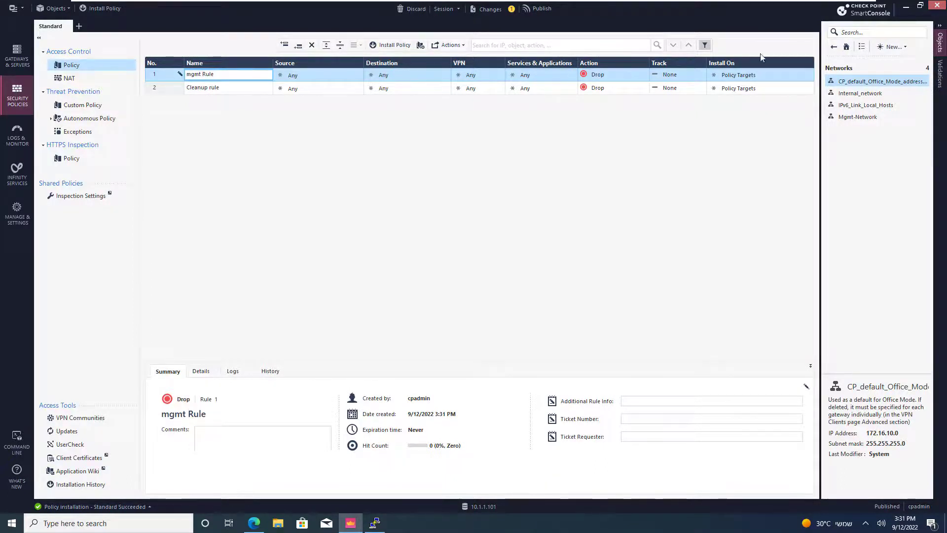
click(835, 48)
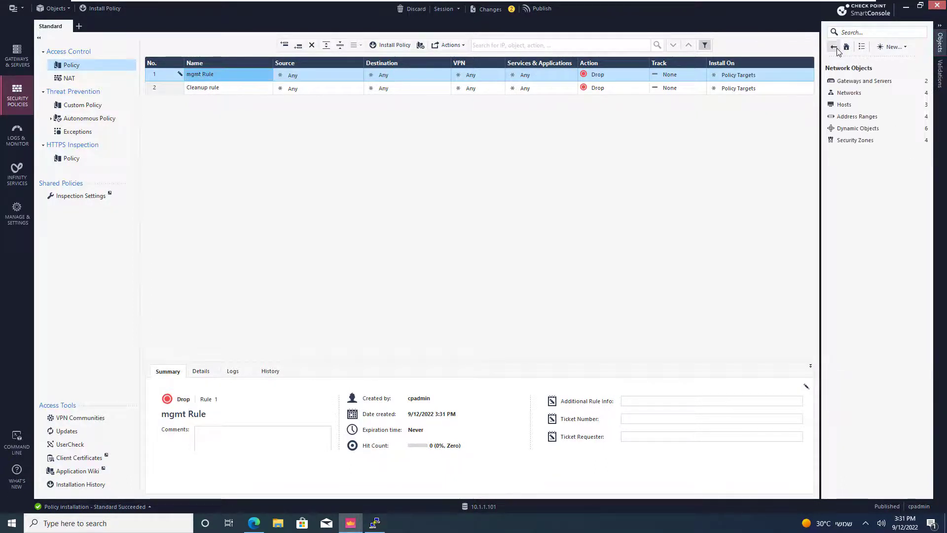
click(844, 105)
click(855, 94)
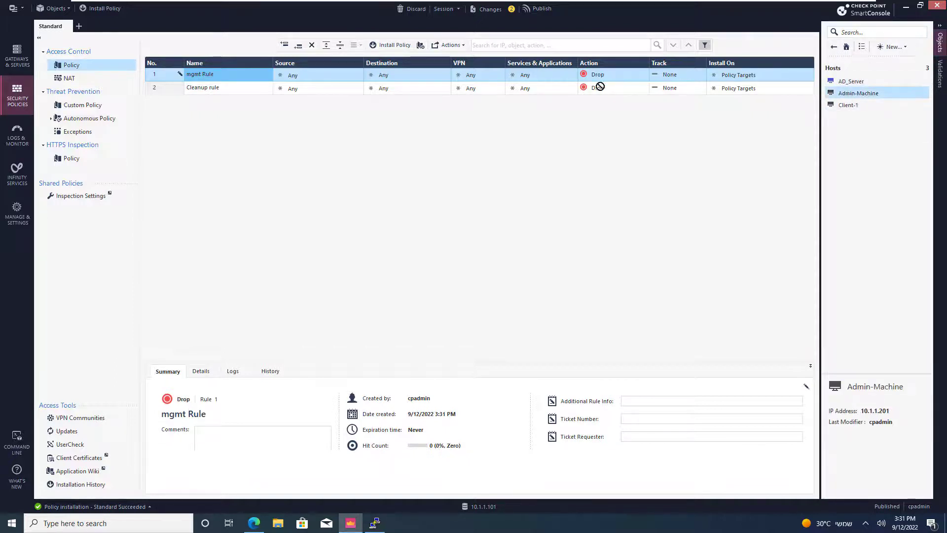
drag(600, 86, 298, 78)
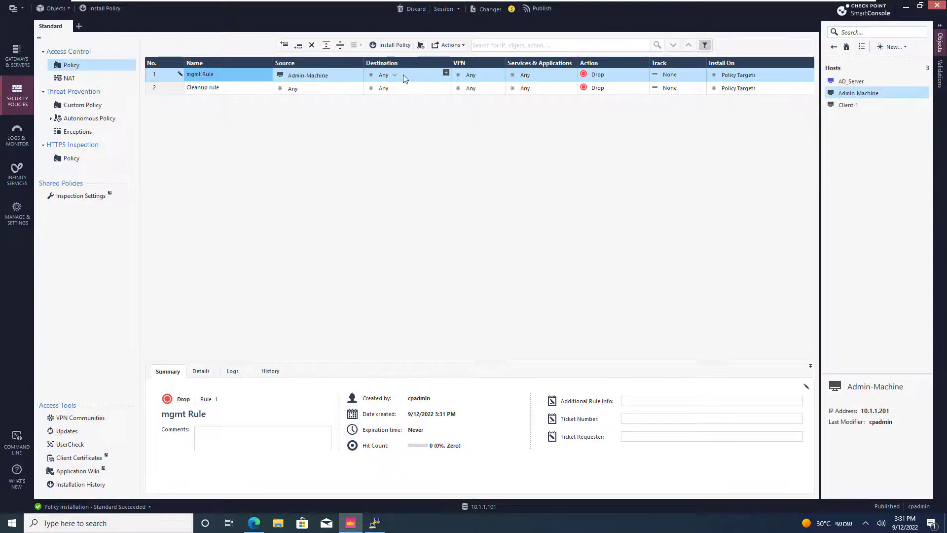
click(446, 72)
click(163, 179)
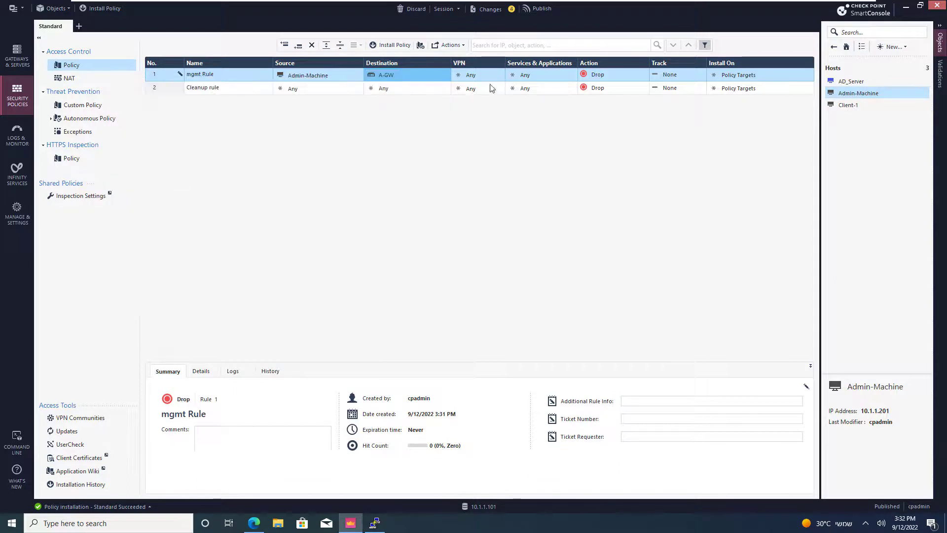
Add https, ssh and icmp-requests as the mgmt rule's services.
click(573, 73)
text(https)
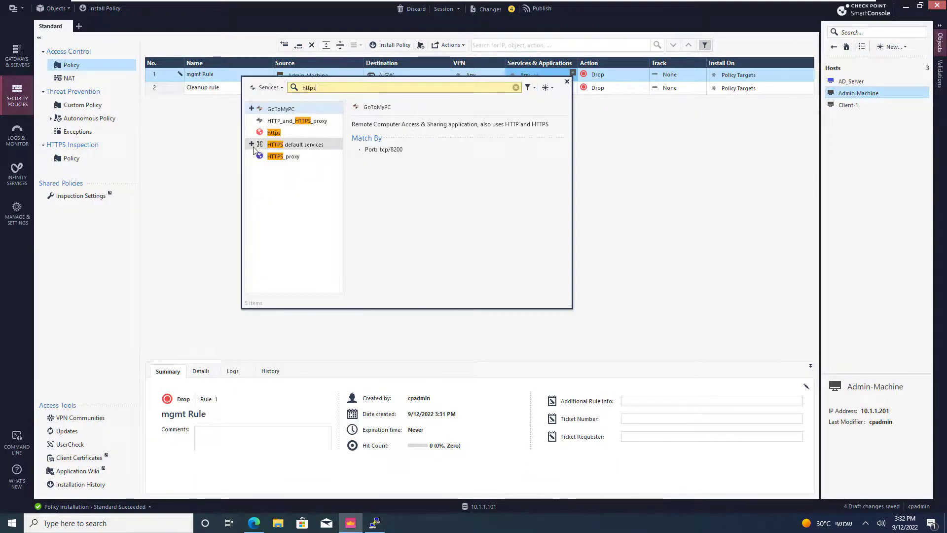
click(252, 132)
double_click(309, 87)
text(ssh)
key(Return)
text(i)
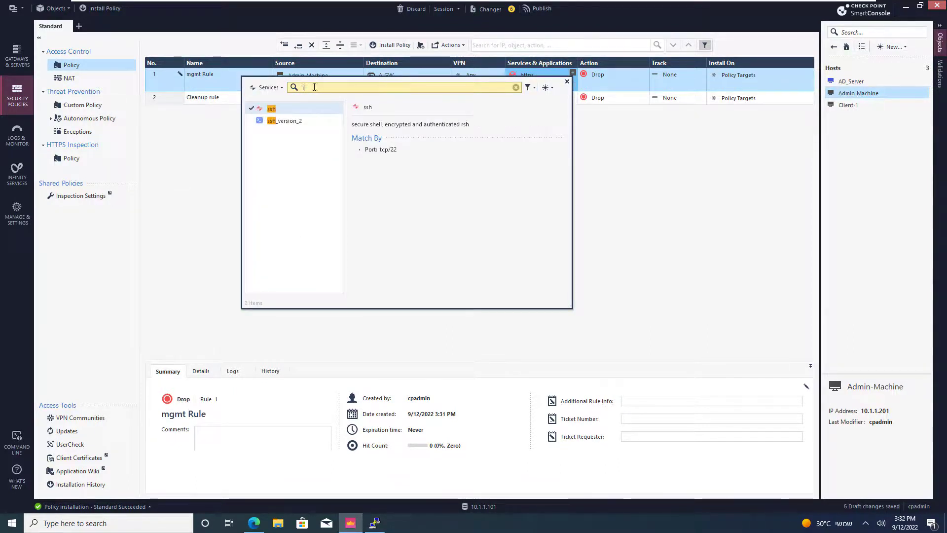
text(cmp)
key(Return)
Set the mgmt rule to Accept with Log tracking, then add an empty rule below it.
click(584, 87)
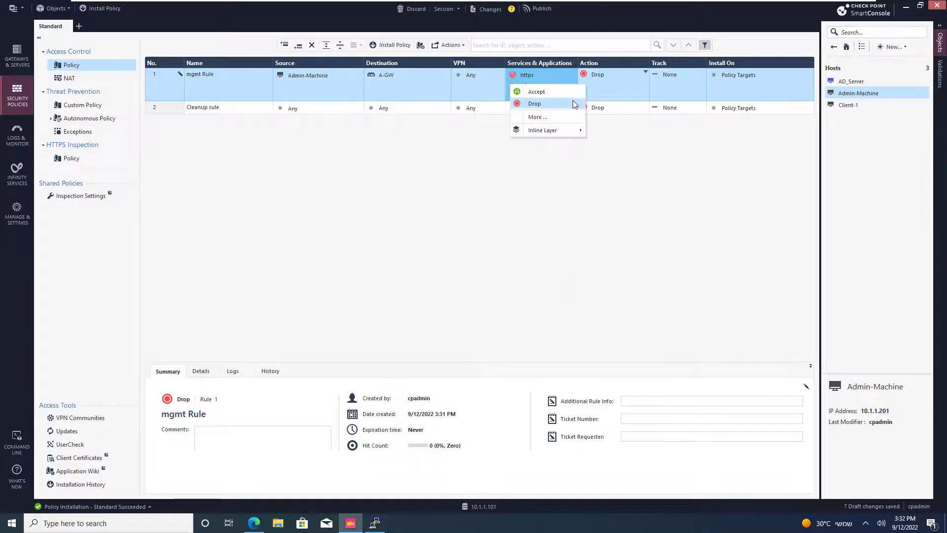
click(536, 92)
click(667, 79)
click(643, 93)
click(299, 45)
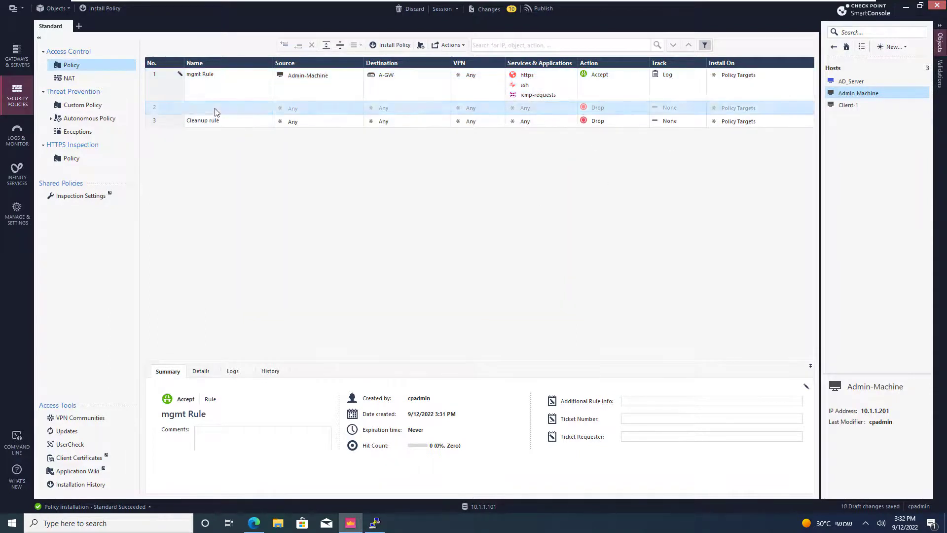
Name rule 2 Stealth, with destination A-GW and Log tracking.
click(213, 109)
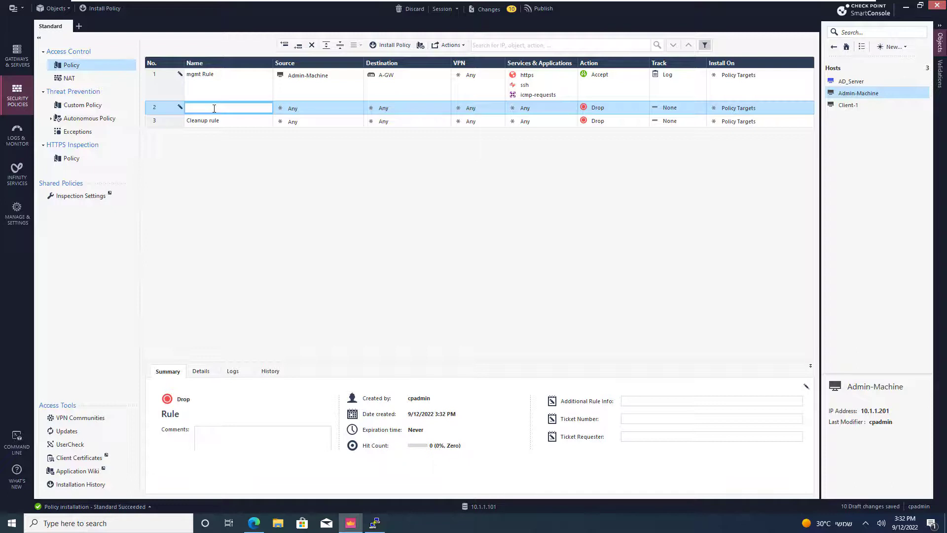
text(Stealth)
drag(386, 75, 387, 108)
click(677, 107)
Add a DNS rule with Internal_network and Mgmt-Network as sources.
click(297, 44)
click(212, 121)
text(DNS)
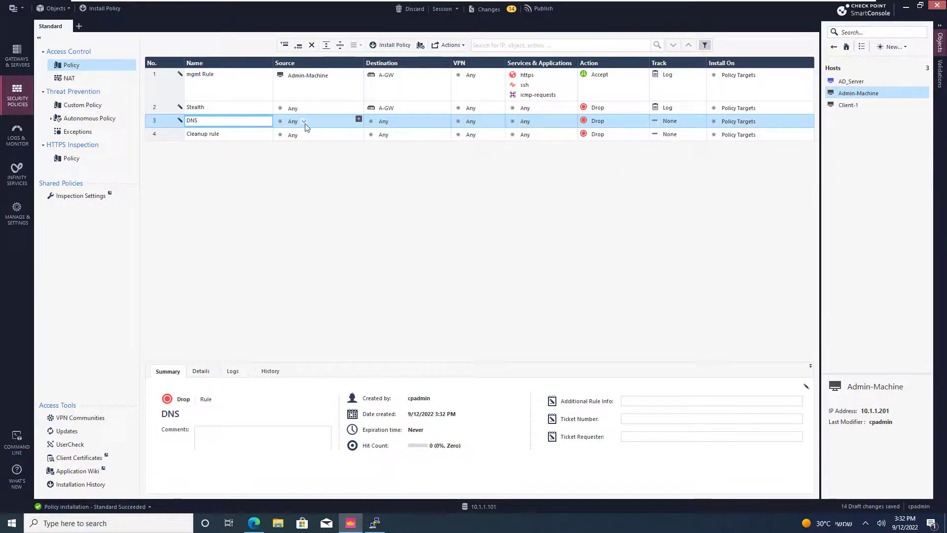
click(358, 119)
click(74, 186)
click(54, 198)
click(538, 121)
Give the DNS rule the dns service, with Accept and Log.
click(572, 119)
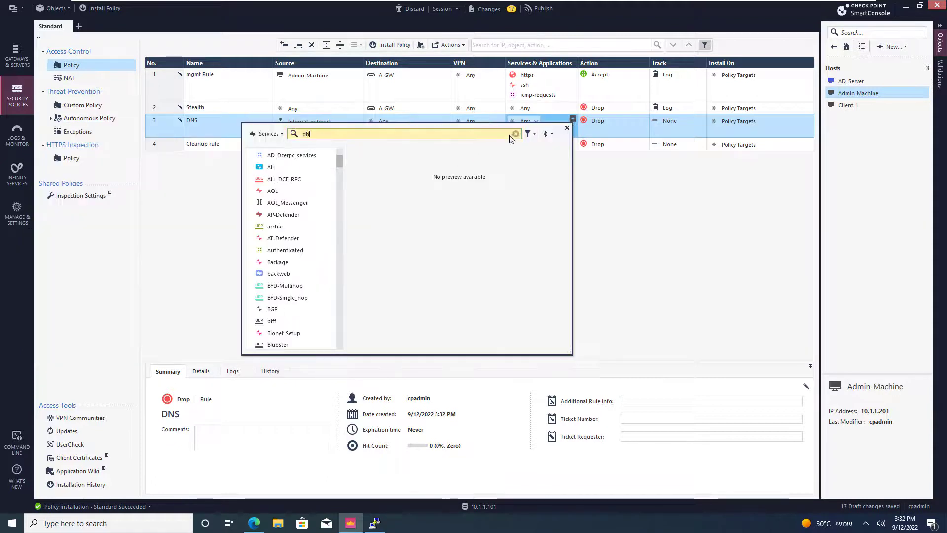
text(dns)
click(249, 155)
click(645, 119)
click(607, 132)
click(671, 132)
click(626, 188)
Add a Noise rule with NBT and bootp services, followed by an unnamed fifth rule.
click(298, 45)
click(212, 144)
text(Noise)
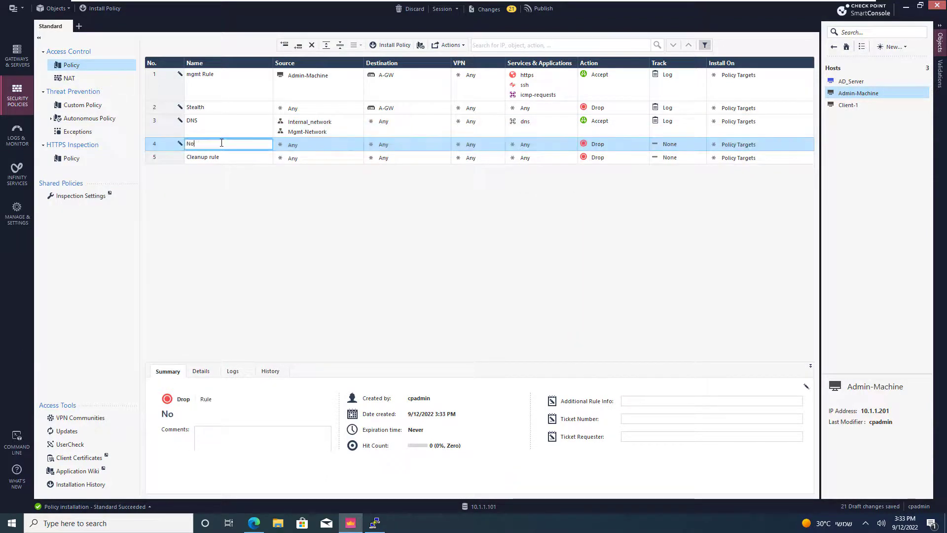
click(572, 142)
text(nbt)
click(256, 178)
text(bootp)
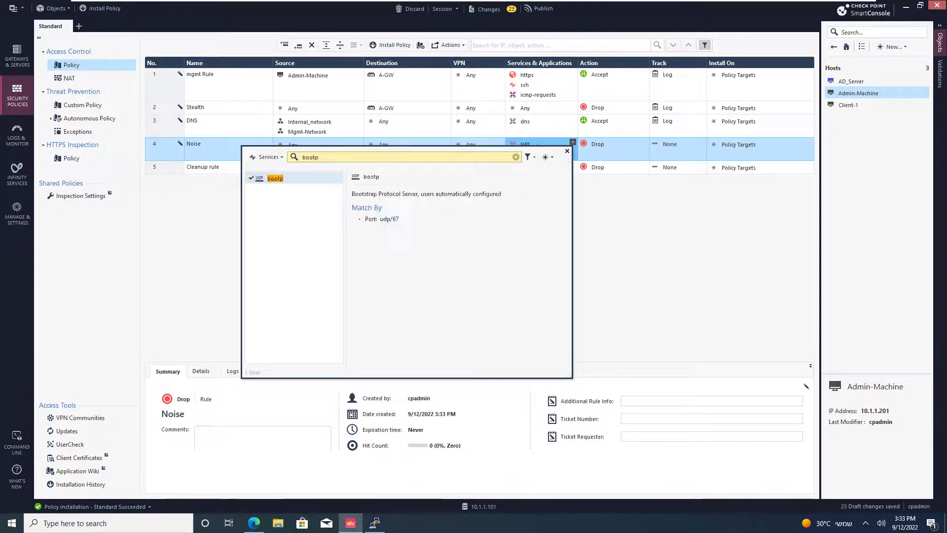
click(257, 178)
key(Escape)
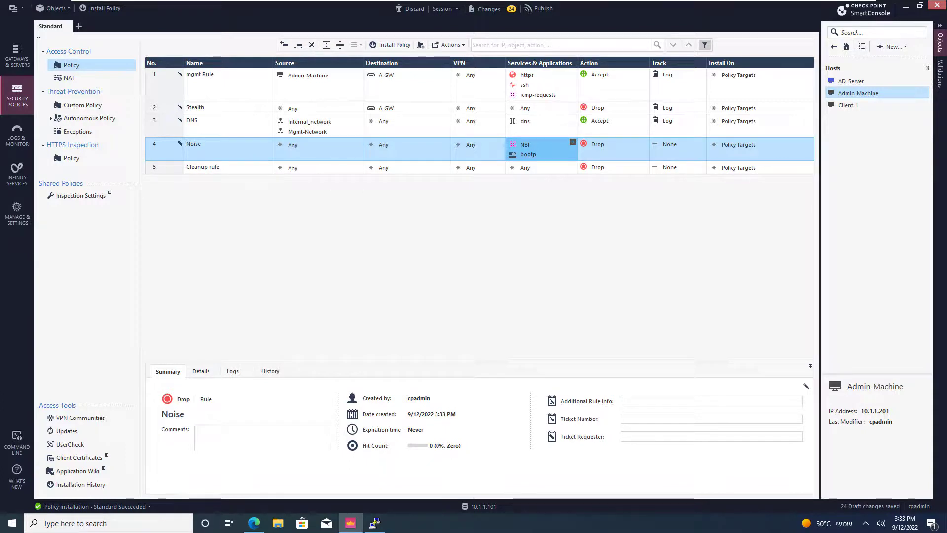
click(297, 45)
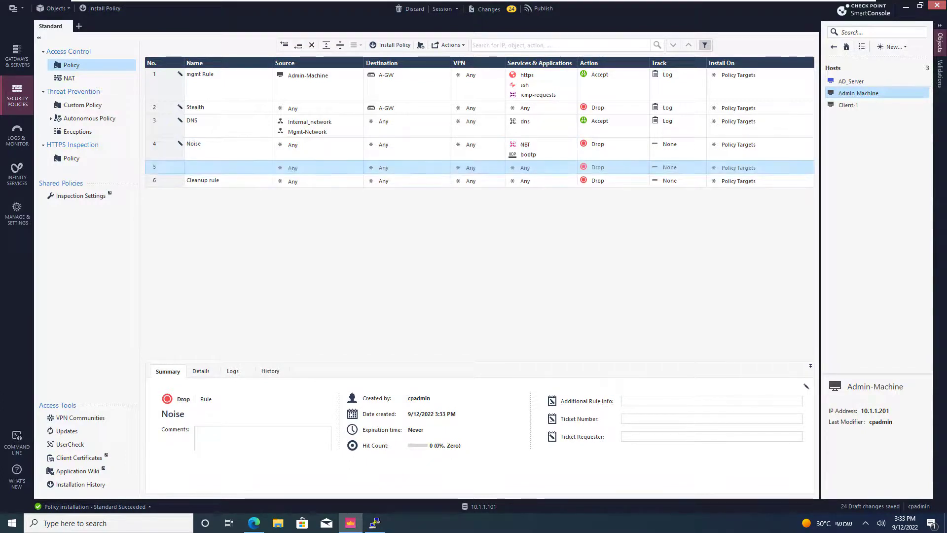
key(Escape)
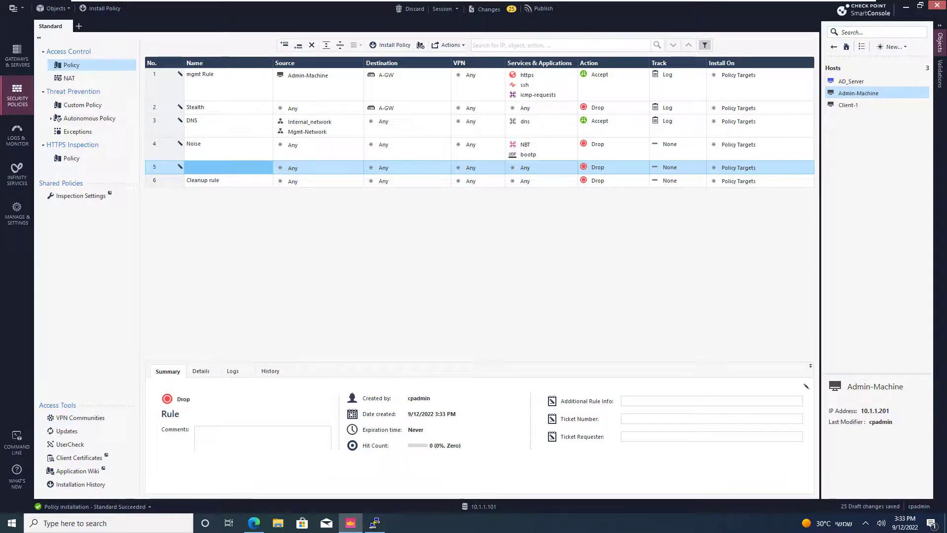
Name rule 5 LDAP Traffic, from Mgmt-Network to AD_Server.
click(228, 167)
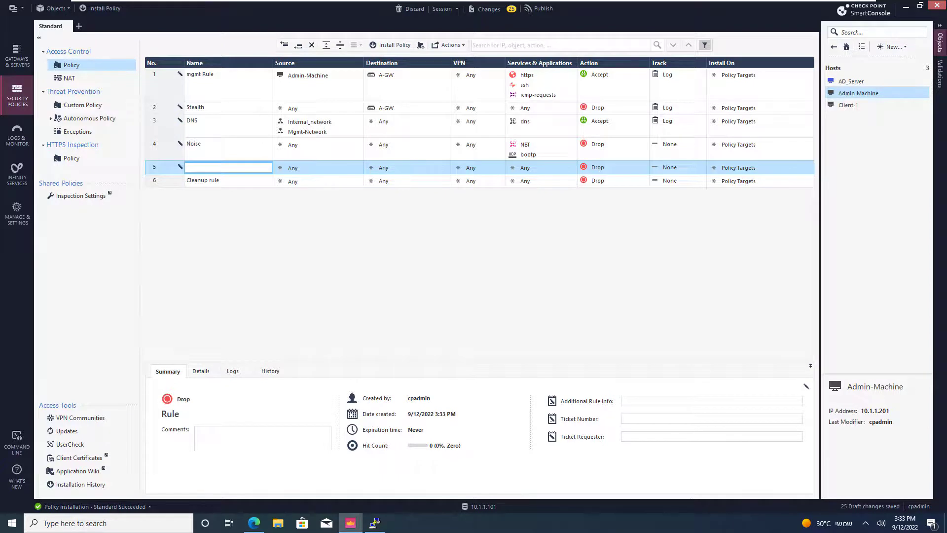
text(LDAP Traffic)
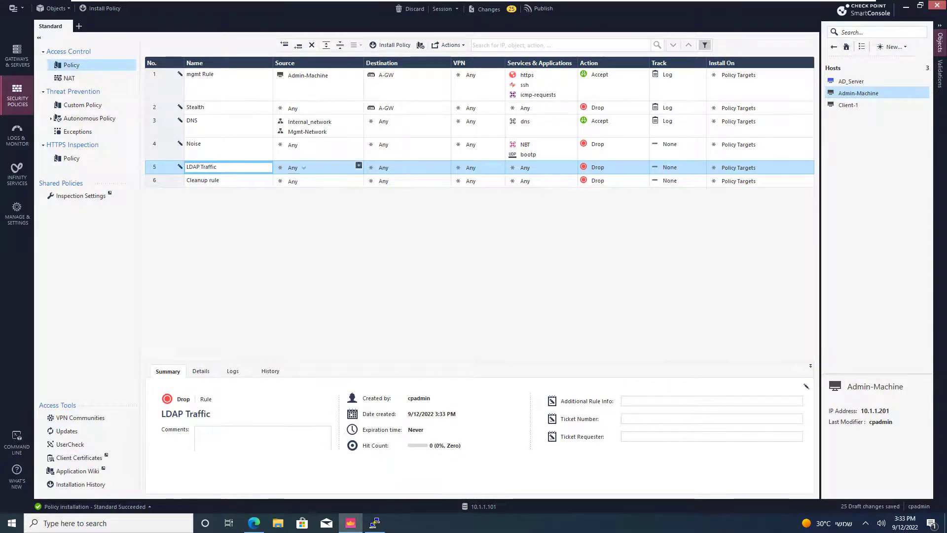
click(307, 131)
drag(308, 131, 303, 168)
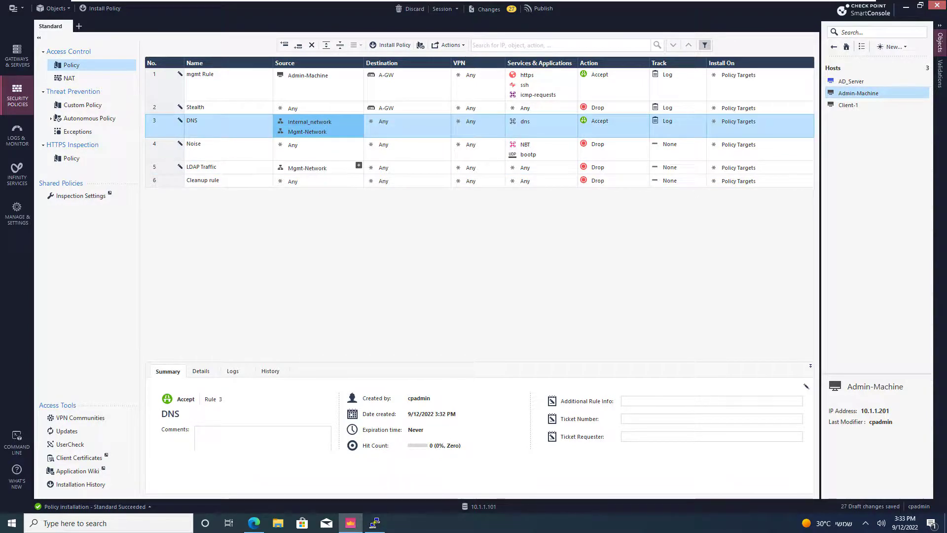
click(446, 165)
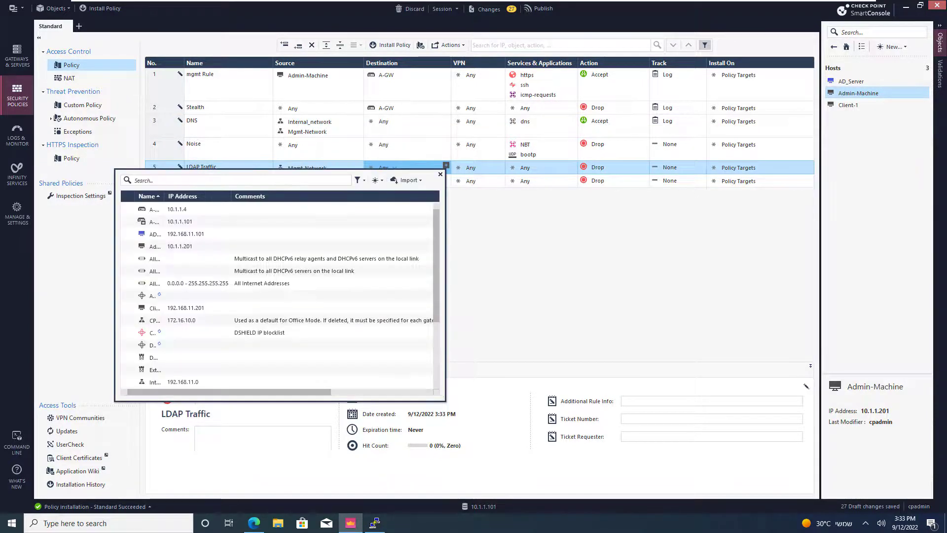
text(ad)
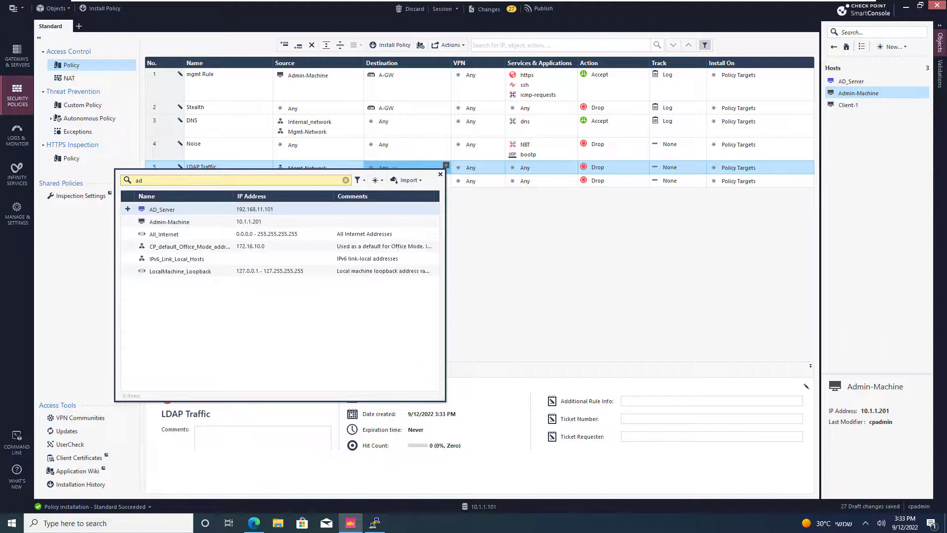
key(Down)
key(Return)
Add ldap, ldap-ssl and ldap_udp as LDAP Traffic's services.
click(573, 165)
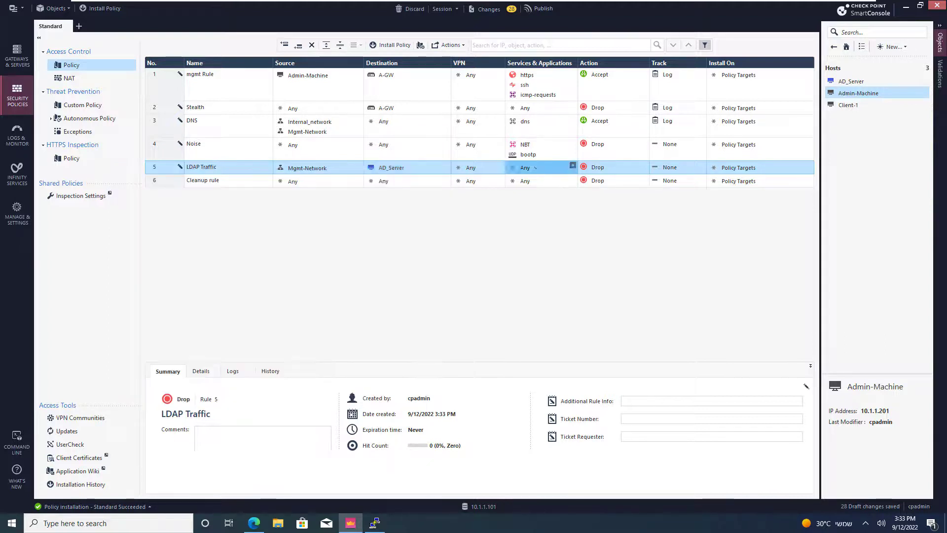
text(ldap)
click(251, 200)
click(259, 213)
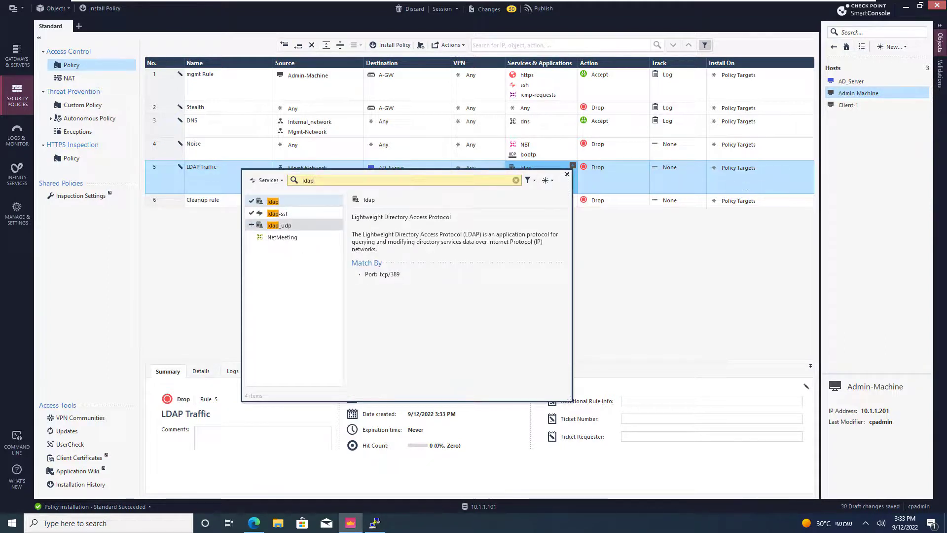
click(259, 225)
click(567, 174)
Set LDAP Traffic to Accept and Log, set Noise to Drop, and add an empty rule 6.
click(599, 167)
click(600, 144)
click(594, 144)
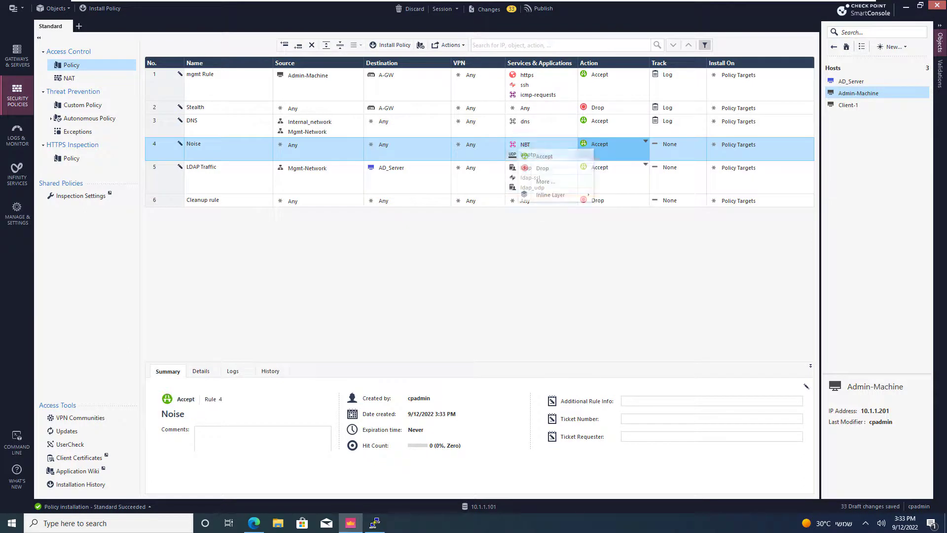
click(543, 162)
click(658, 168)
click(607, 194)
click(298, 45)
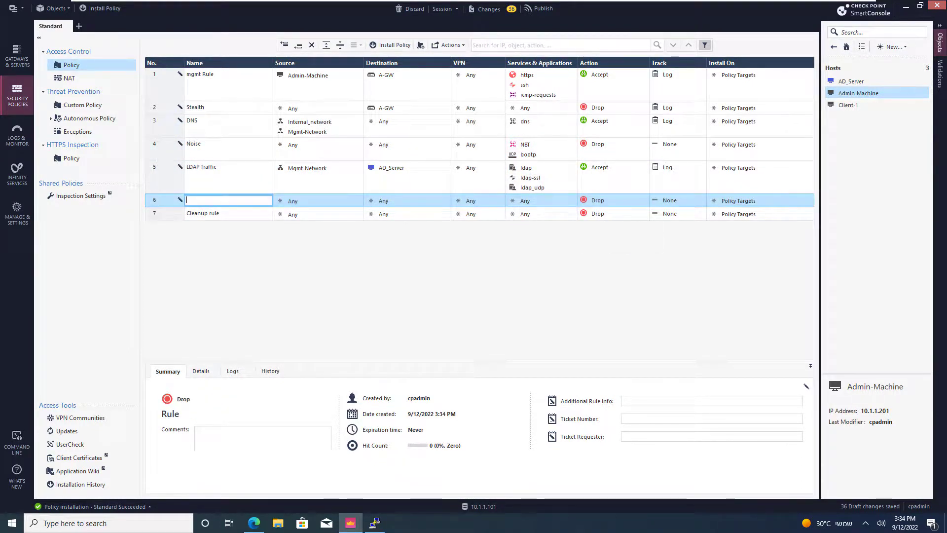
Name rule 6 Internet and copy in Mgmt-Network and Internal_network as its sources.
text(Intnern)
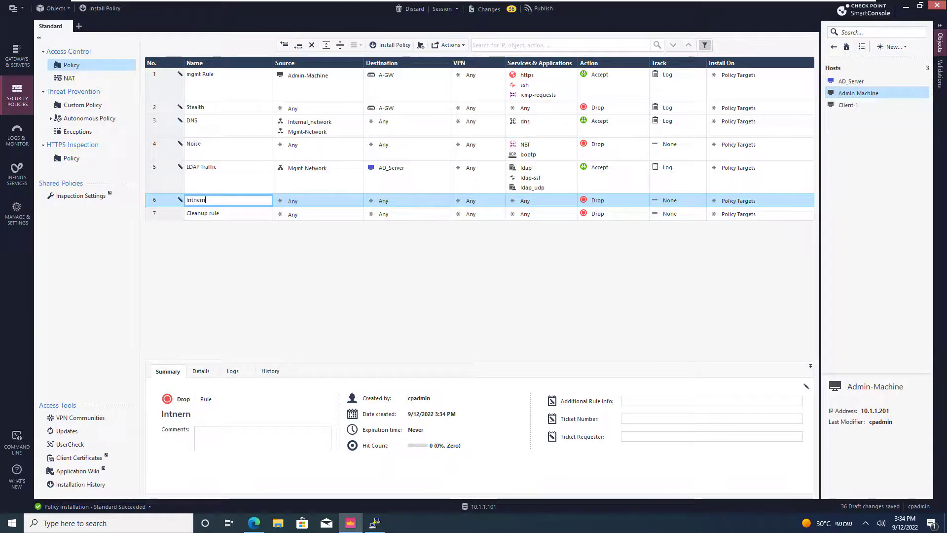
text(et)
key(ctrl+a)
key(BackSpace)
text(Internet)
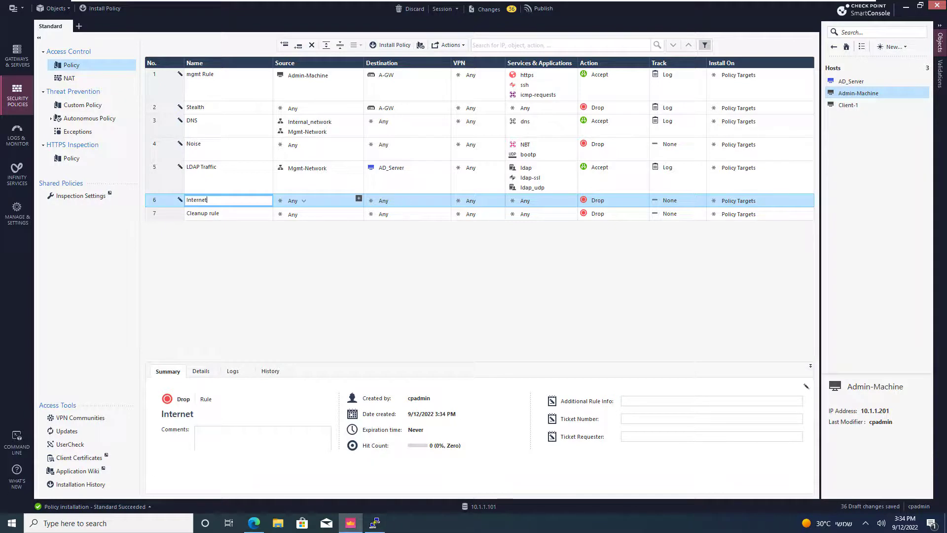
click(306, 127)
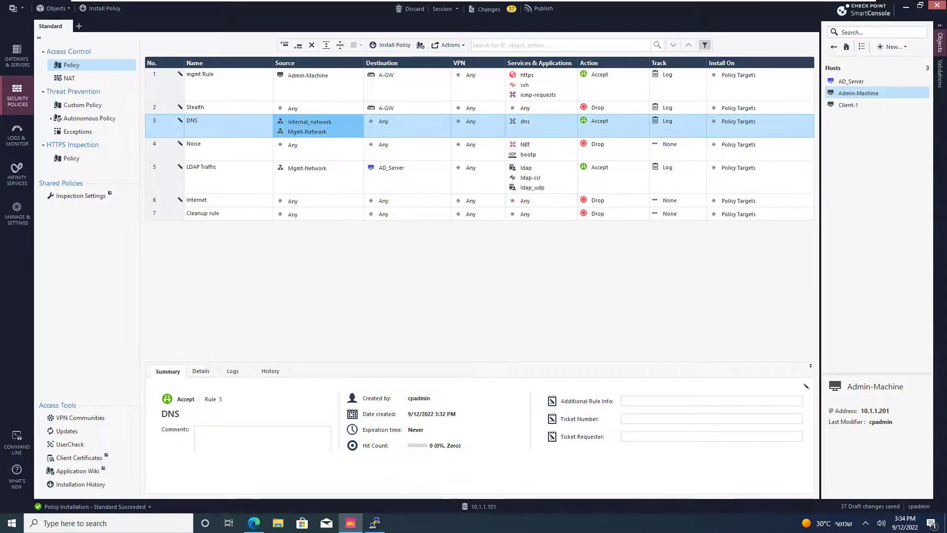
drag(306, 126, 306, 205)
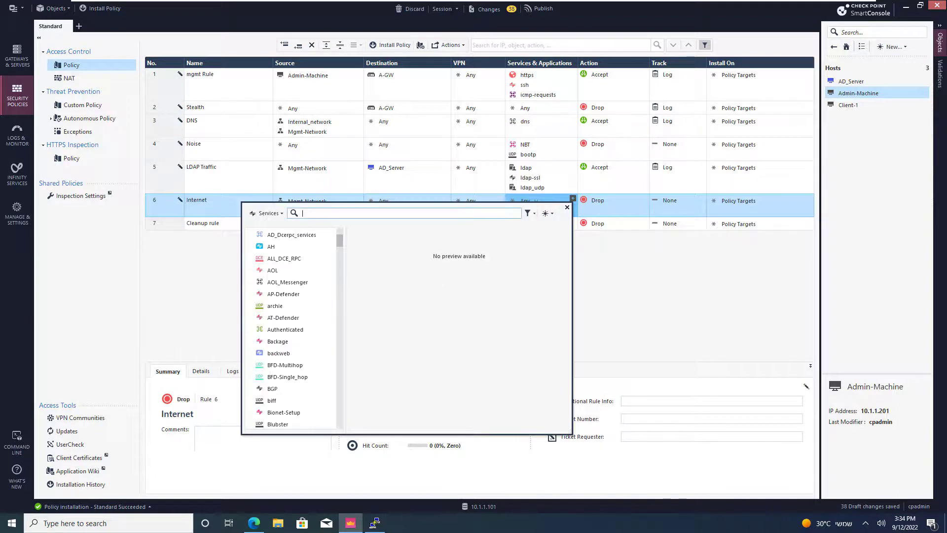
Give Internet the http and https services with Accept, and set Cleanup tracking to Log.
text(htt)
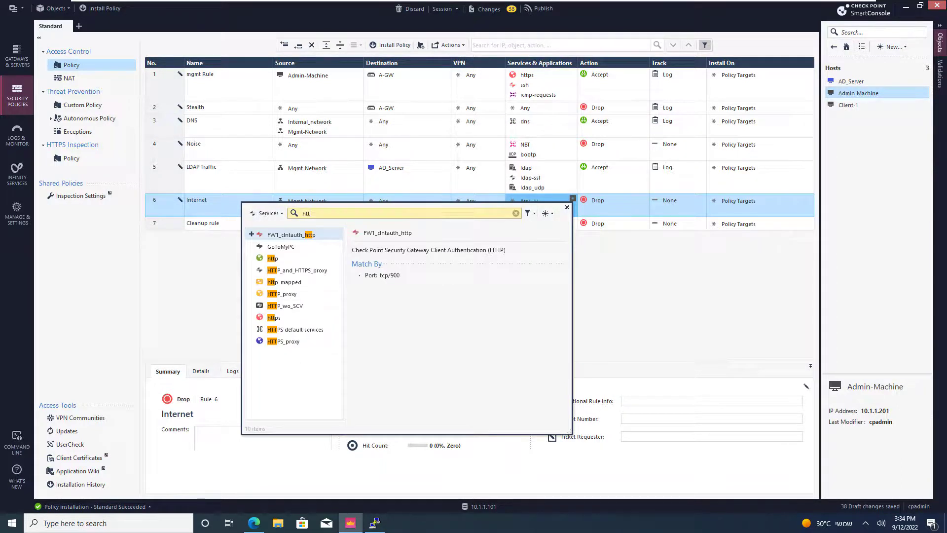
click(251, 257)
click(251, 317)
key(Escape)
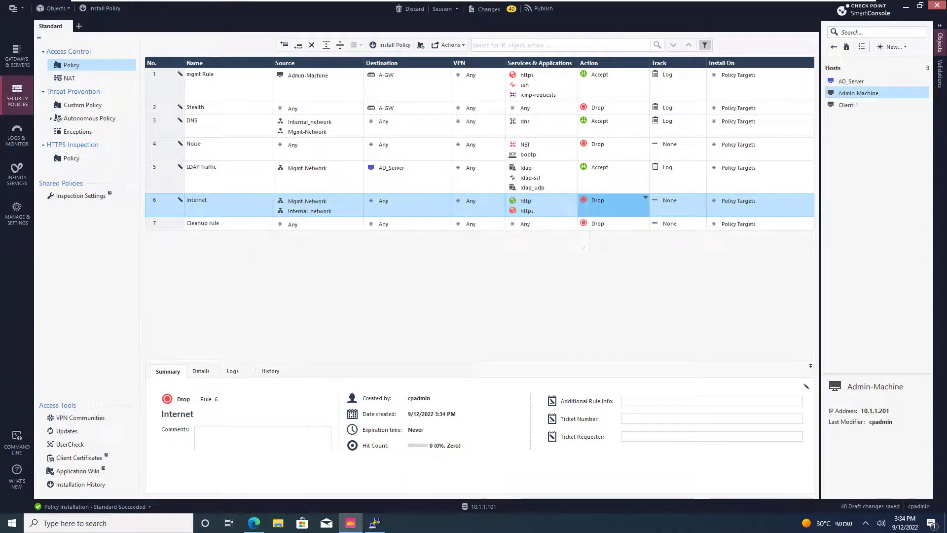
click(646, 197)
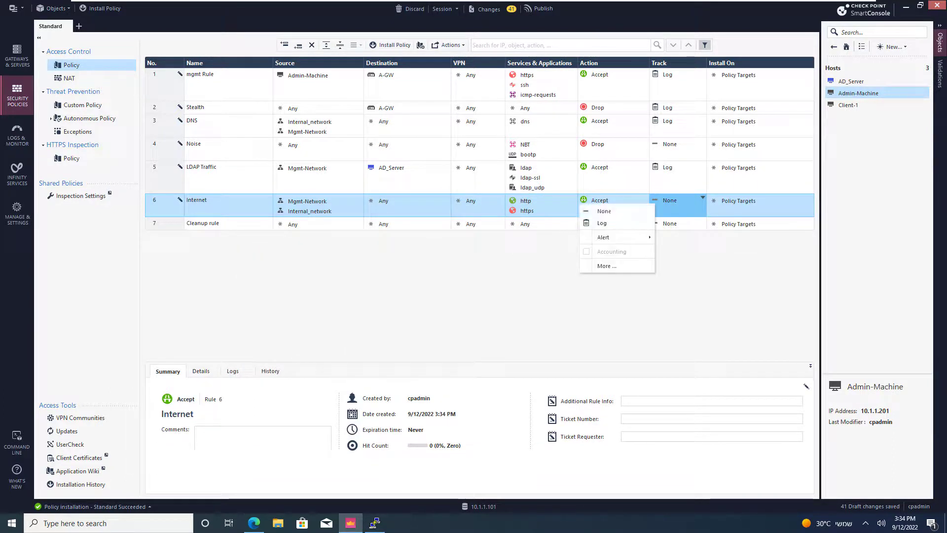
click(599, 222)
click(702, 222)
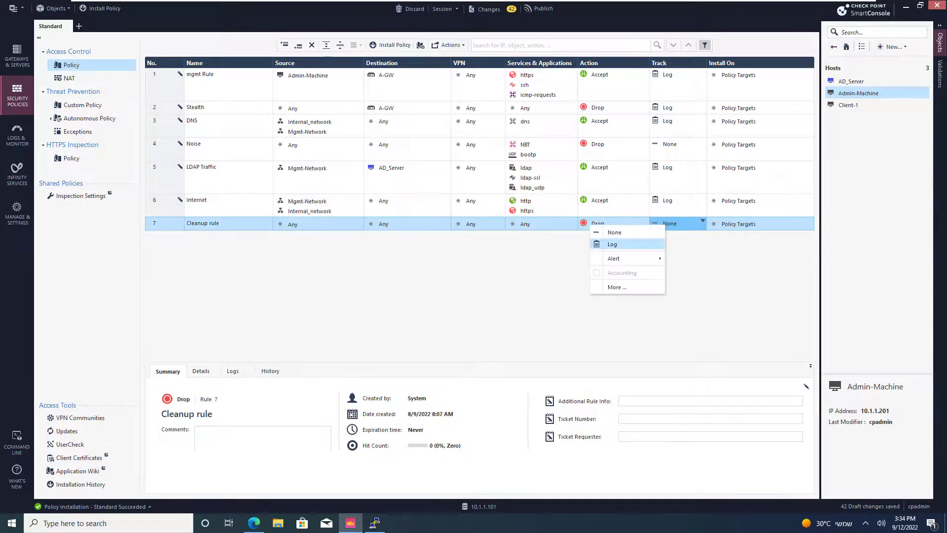
click(622, 245)
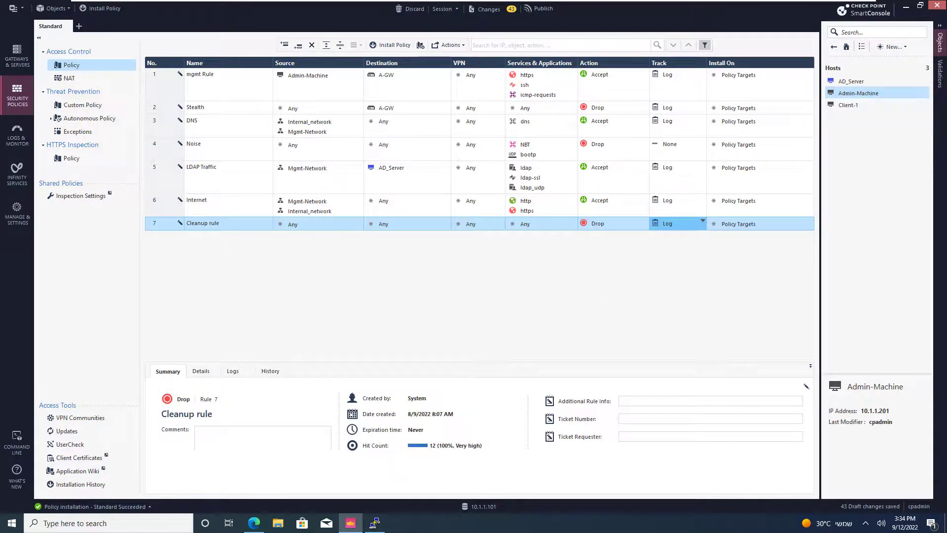
Publish the draft changes and install the Standard policy on gateway A-GW.
click(390, 45)
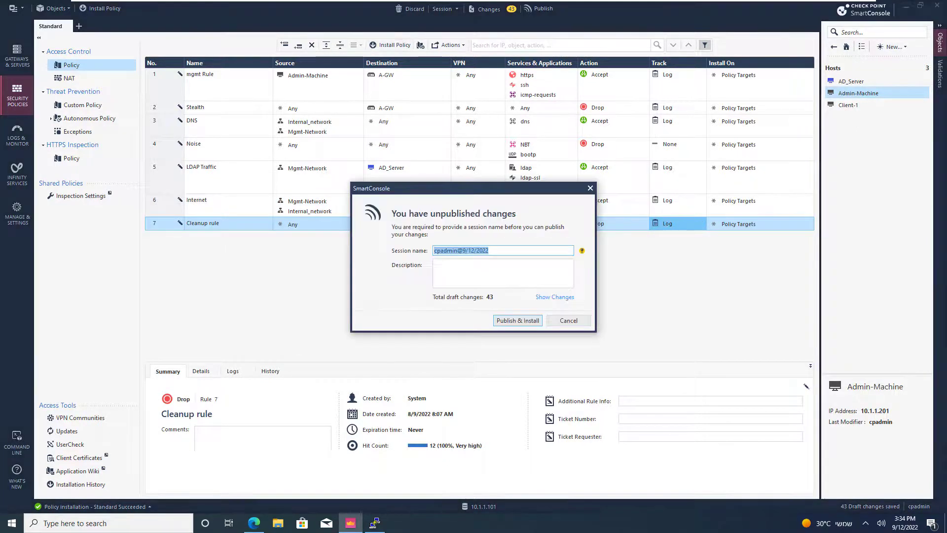
click(518, 320)
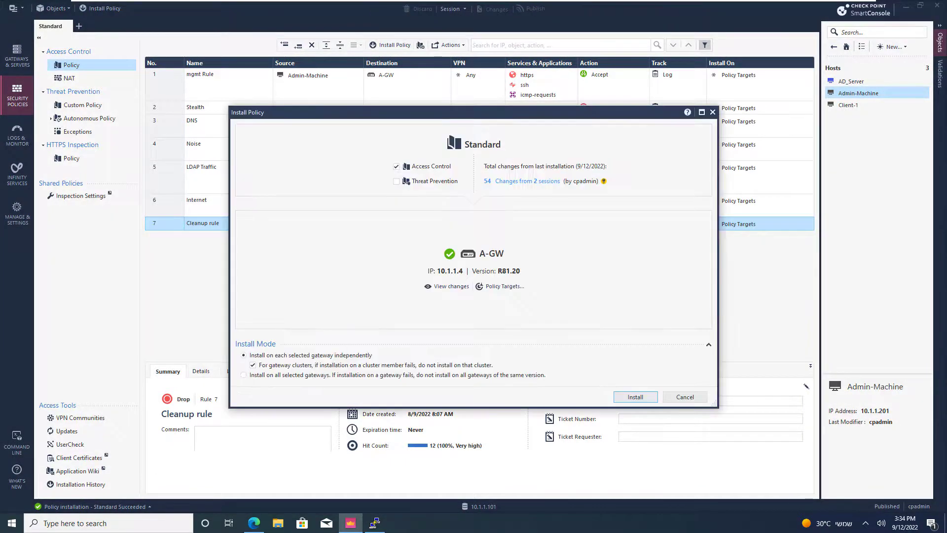
click(636, 396)
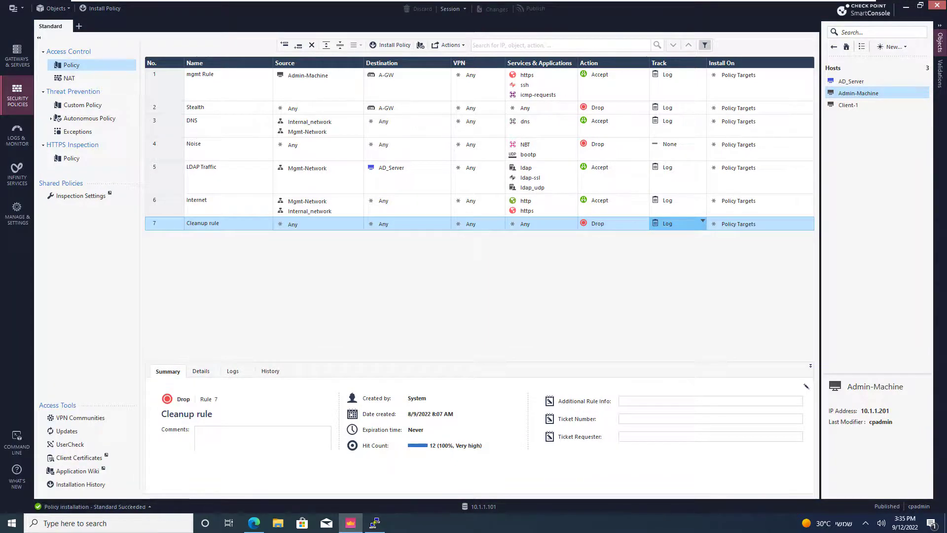
click(318, 84)
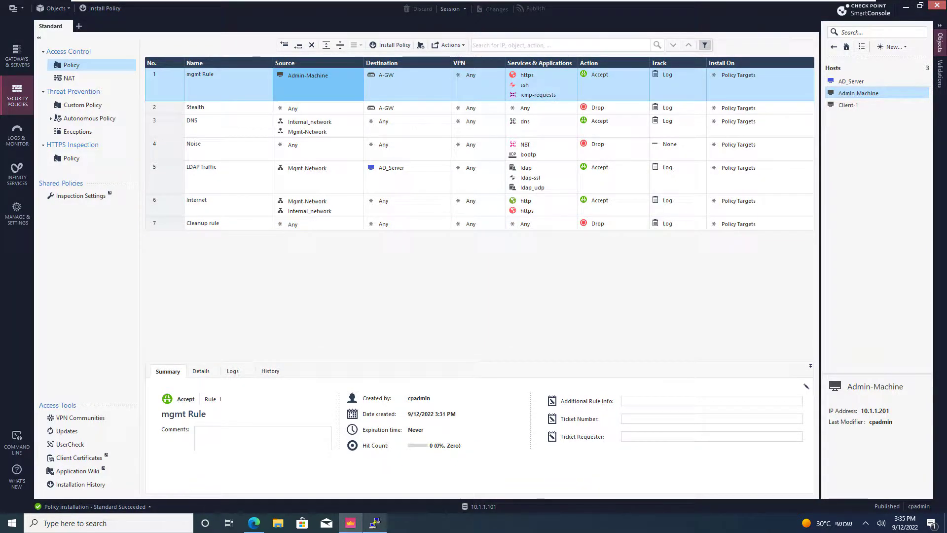
Dismiss the timed-out error, restart the A-GW PuTTY session, and minimize PuTTY.
click(375, 523)
key(Return)
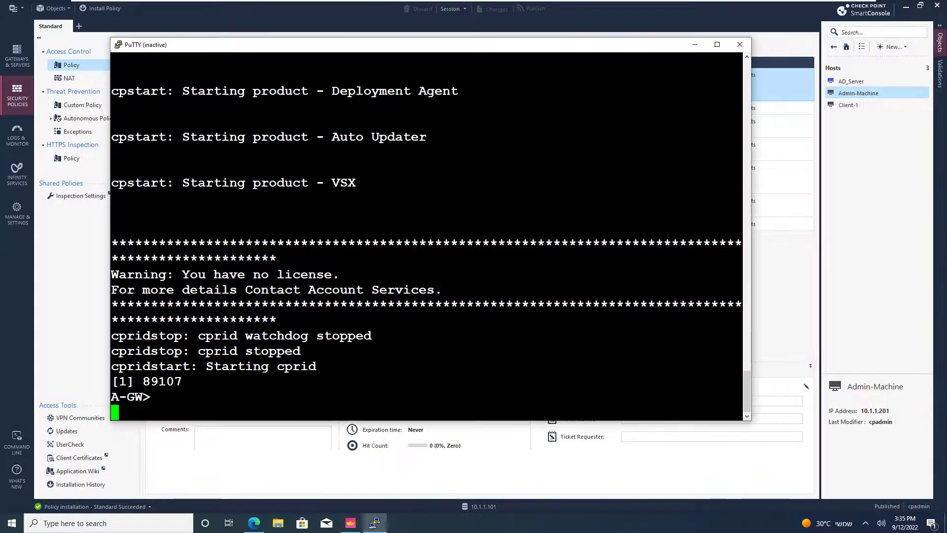
right_click(261, 45)
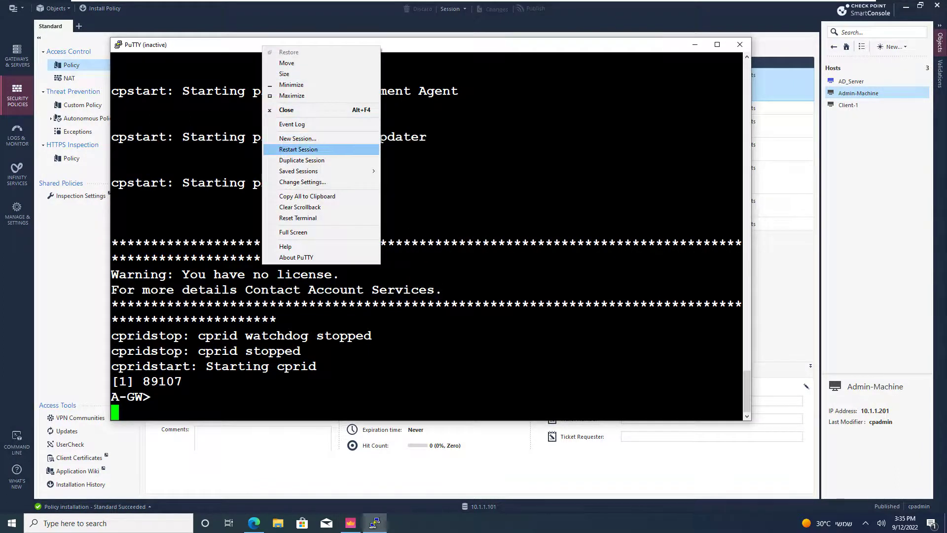
click(286, 149)
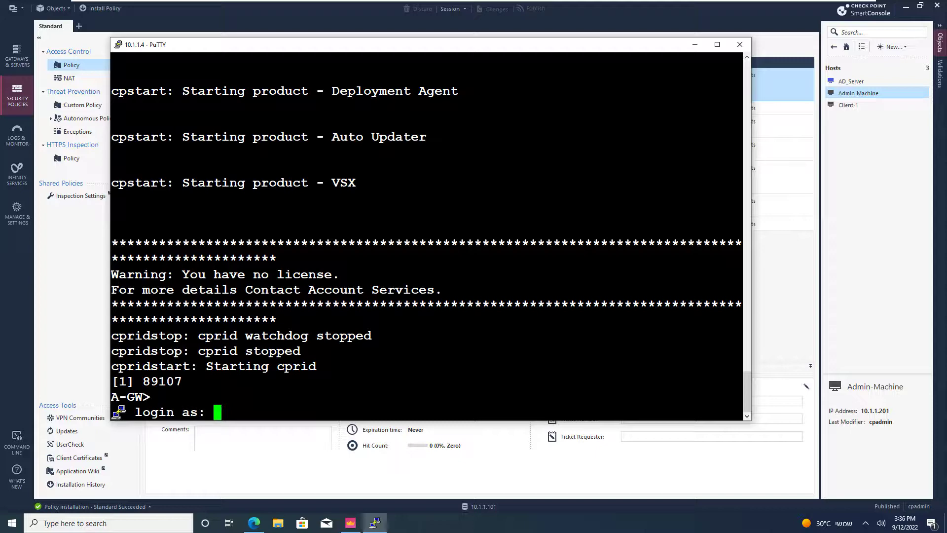
click(695, 45)
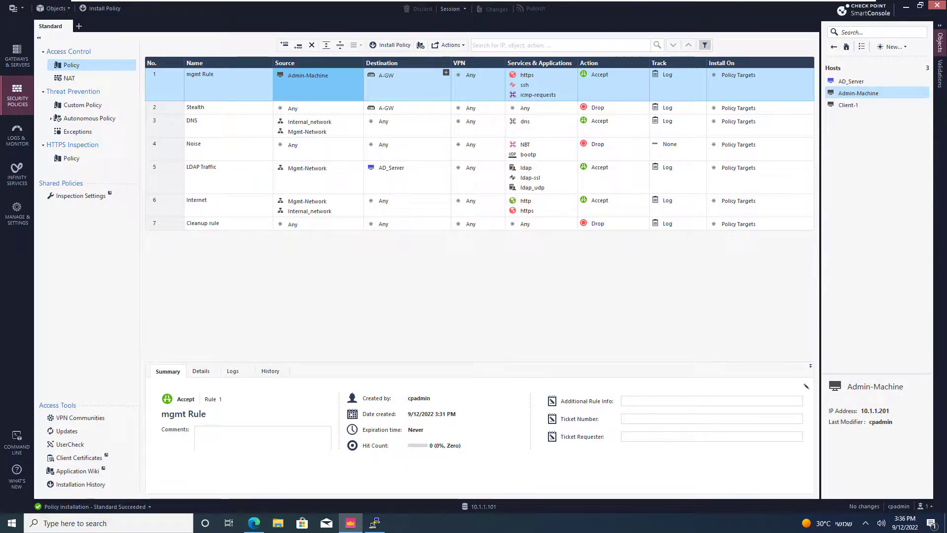
Create a new network object at 192.168.12.0 with mask 255.255.255.0.
click(394, 108)
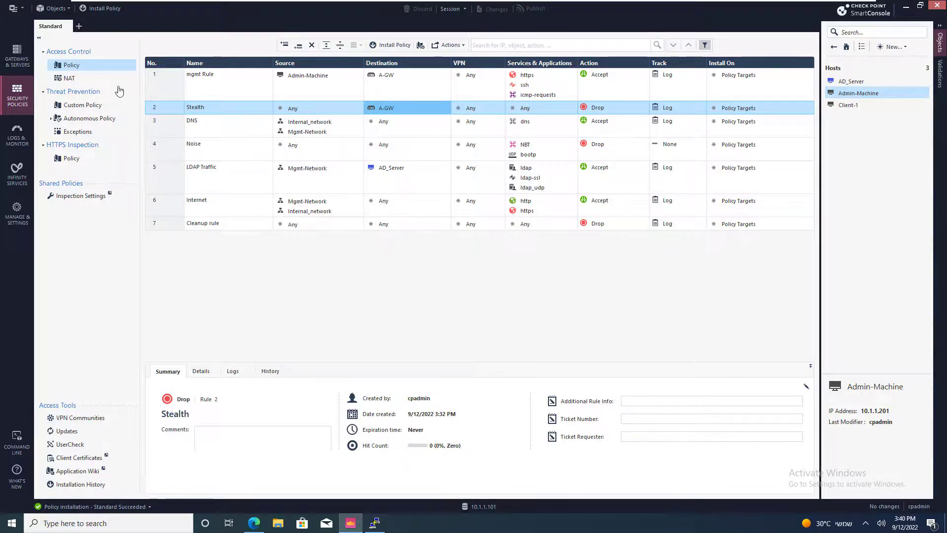
click(896, 47)
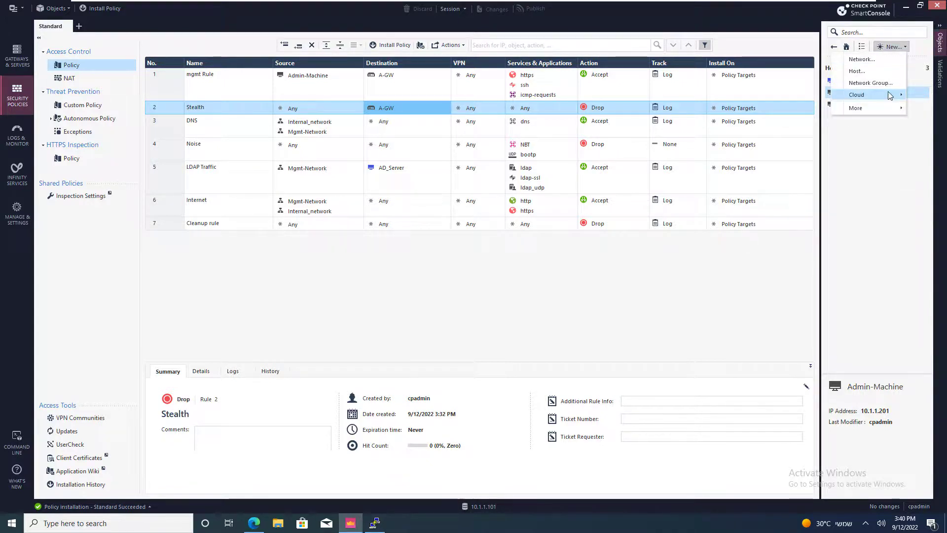
click(868, 59)
text(DMZNetwork)
key(Tab)
key(Tab)
text(192)
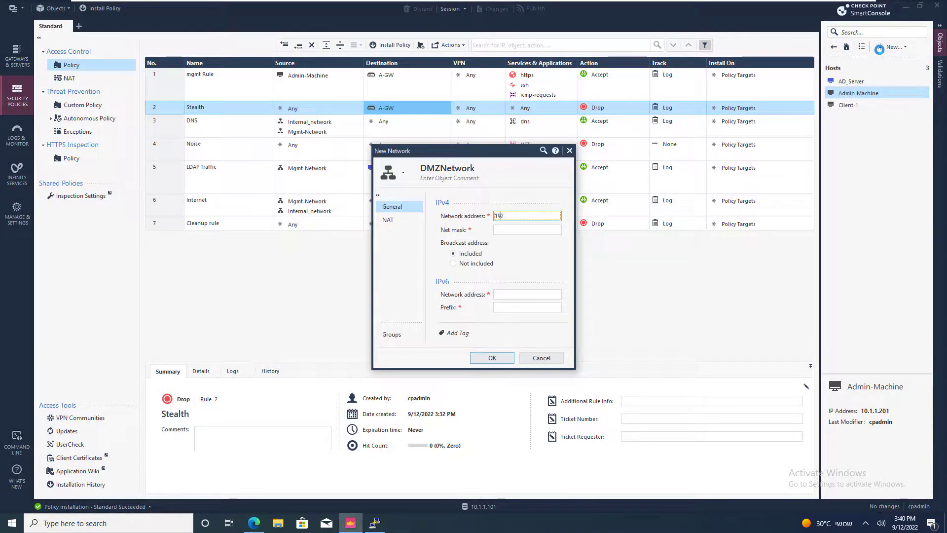
text(.168.12.0)
key(Tab)
text(255.)
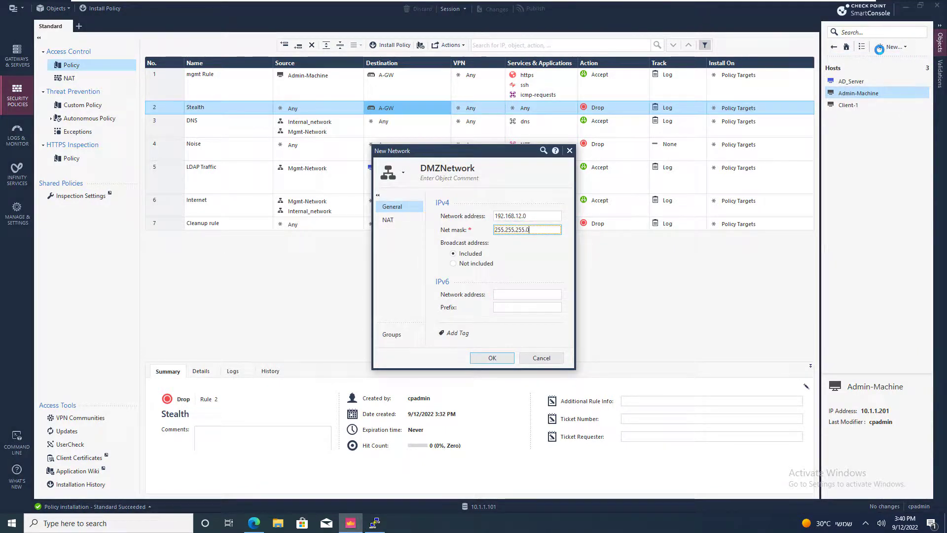
Correct the name to DMZ-Network, enable hide NAT on all gateways, and save.
click(394, 220)
click(435, 168)
text(-)
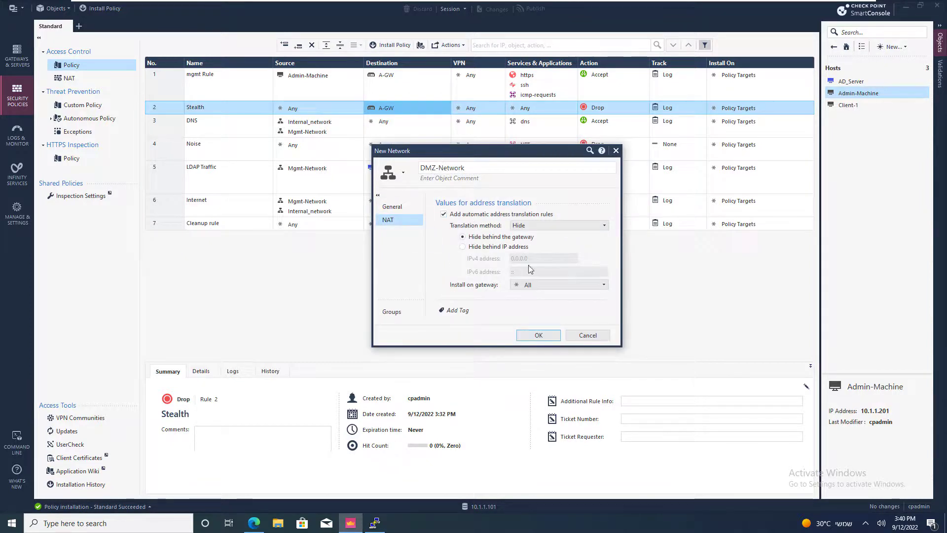
click(543, 285)
click(538, 313)
click(539, 335)
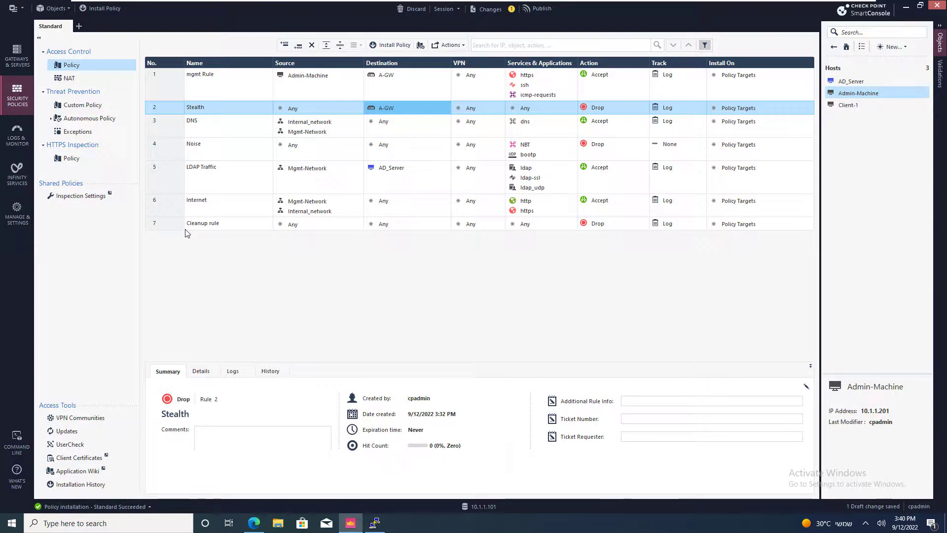
Insert a new rule 6 under LDAP Traffic and name it 'DMZ Traffic'.
click(168, 207)
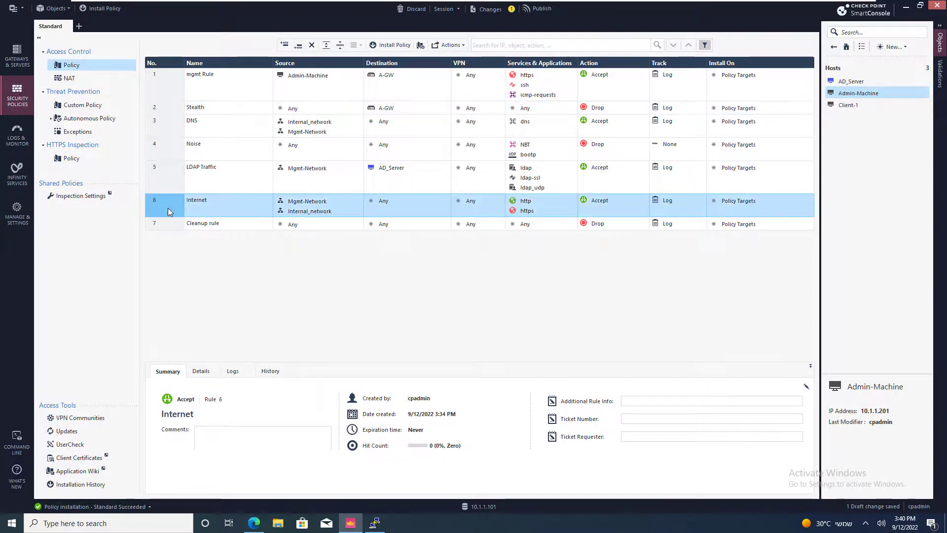
click(165, 176)
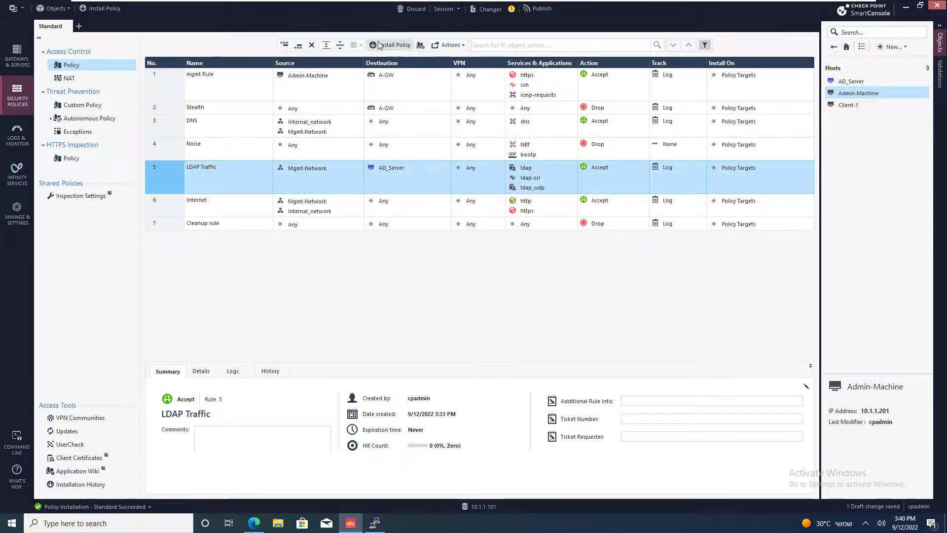
click(299, 45)
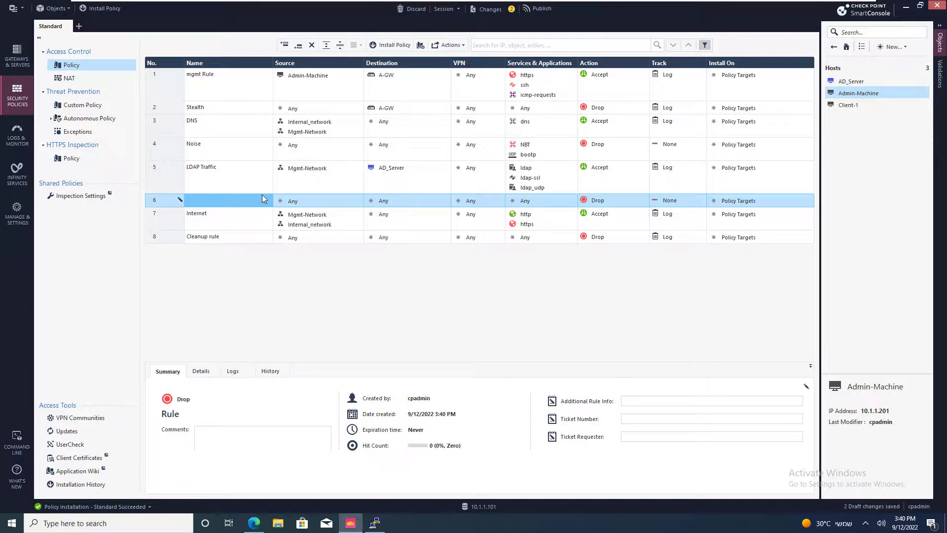
click(254, 200)
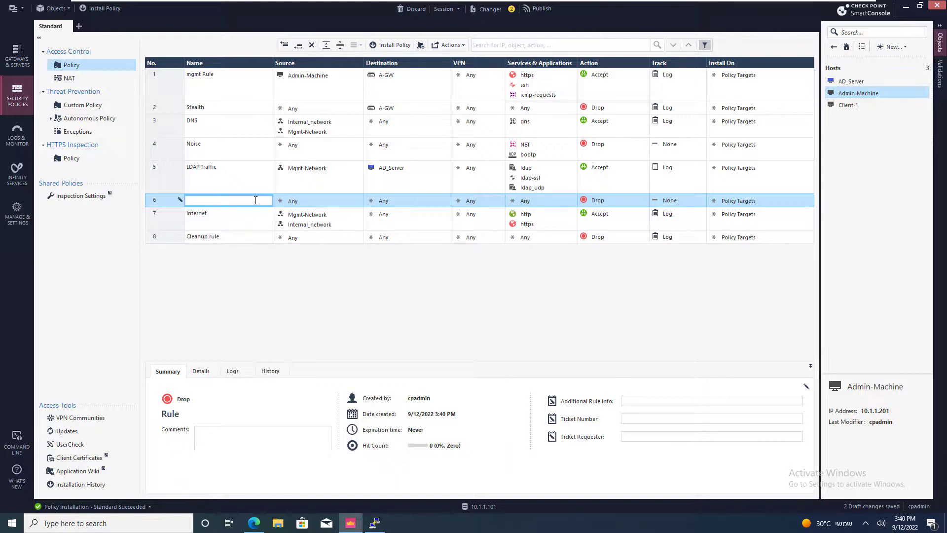
text(DMZ)
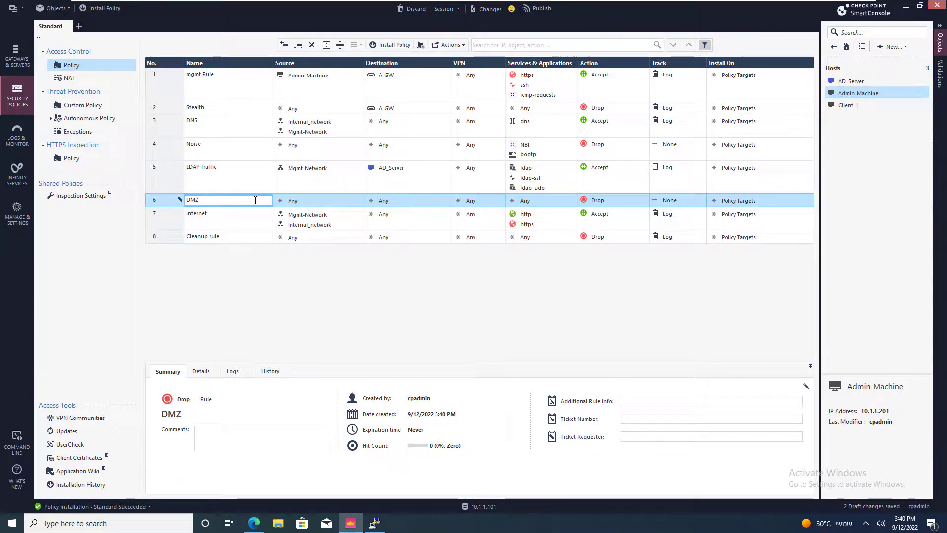
text( Traffic)
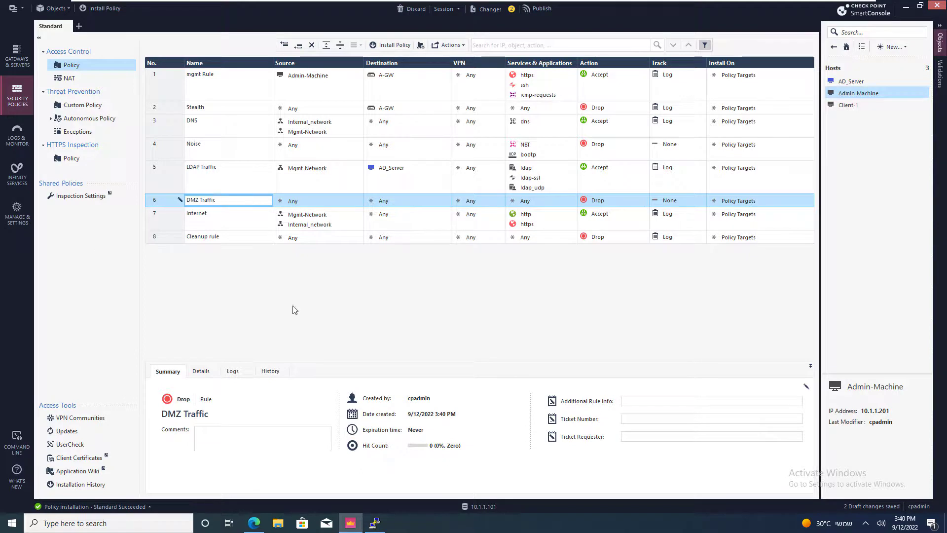
Set DMZ Traffic's source to DMZ-Network and its action to a new inline layer, DMZ_Layer.
click(353, 201)
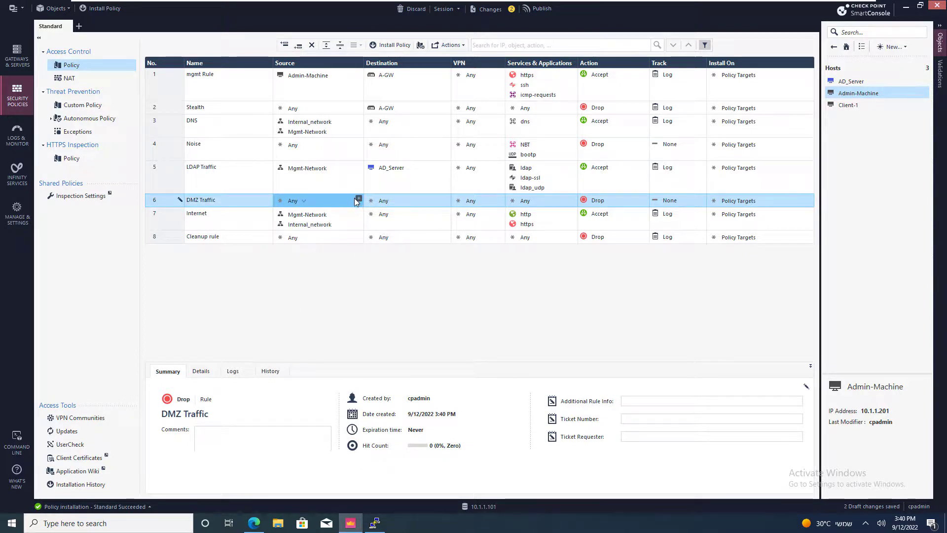
click(357, 199)
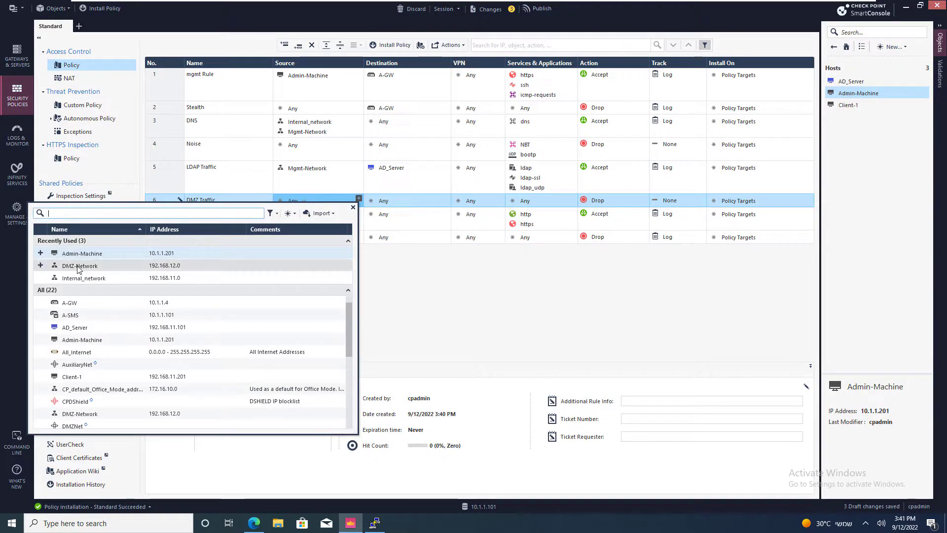
click(79, 267)
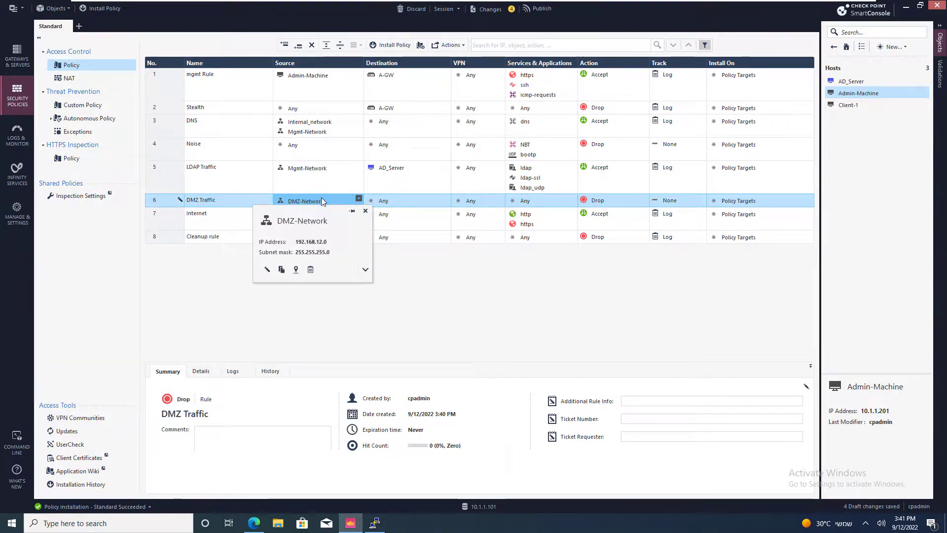
click(597, 202)
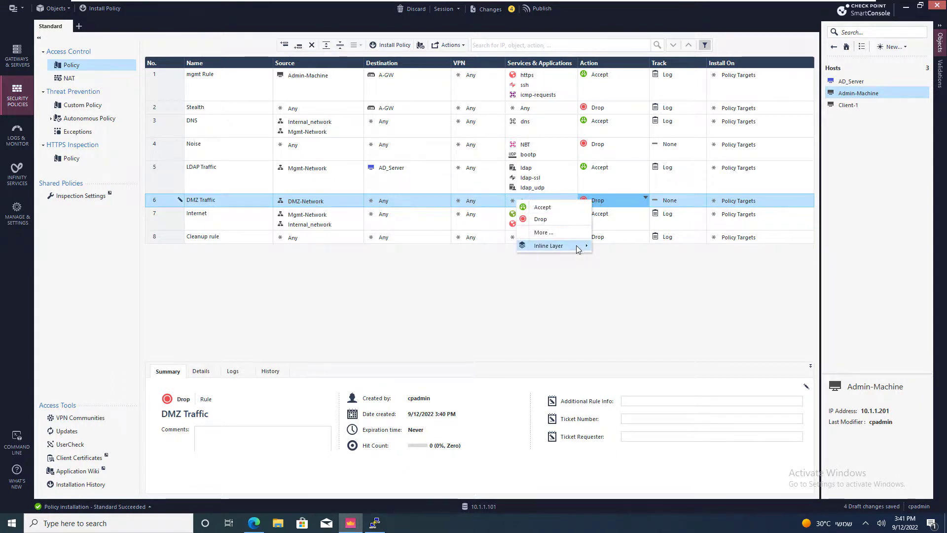
mouse_move(578, 245)
click(504, 250)
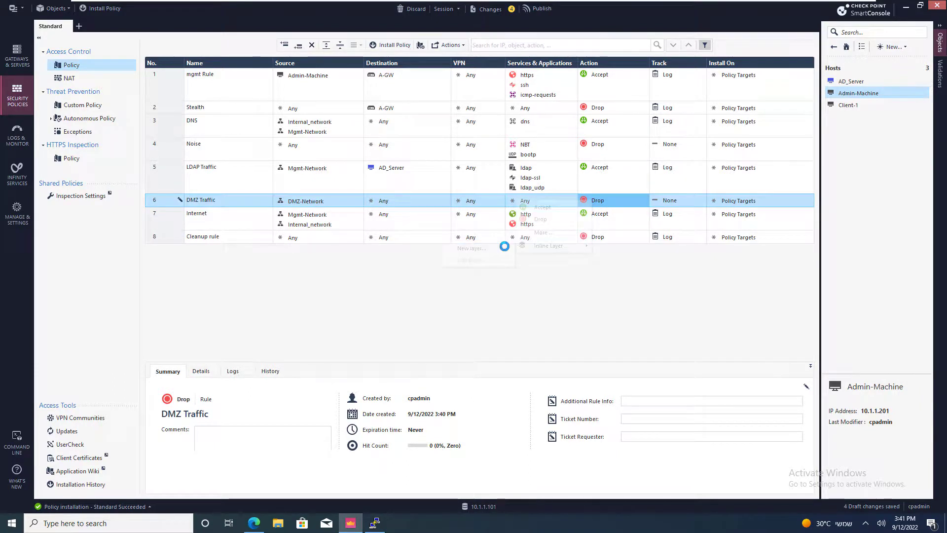
text(DMZ)
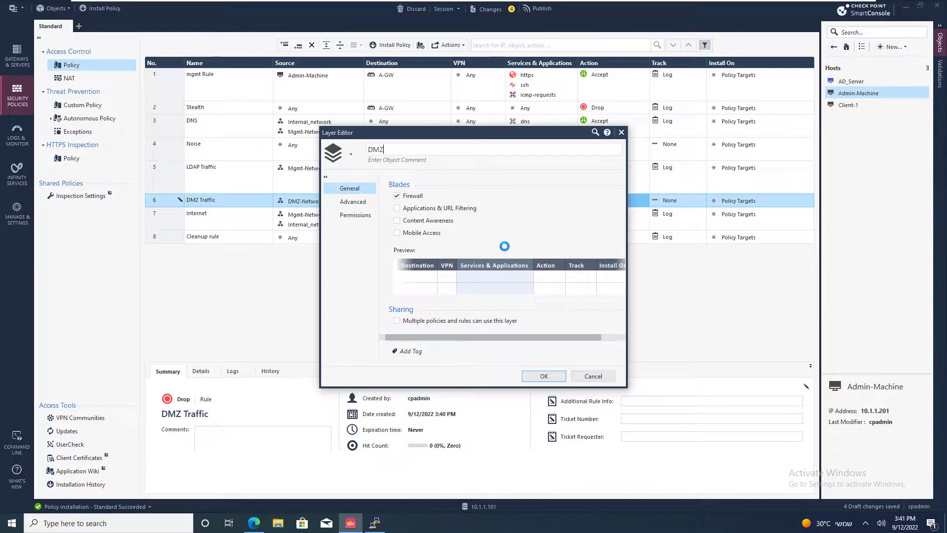
text(_Layer)
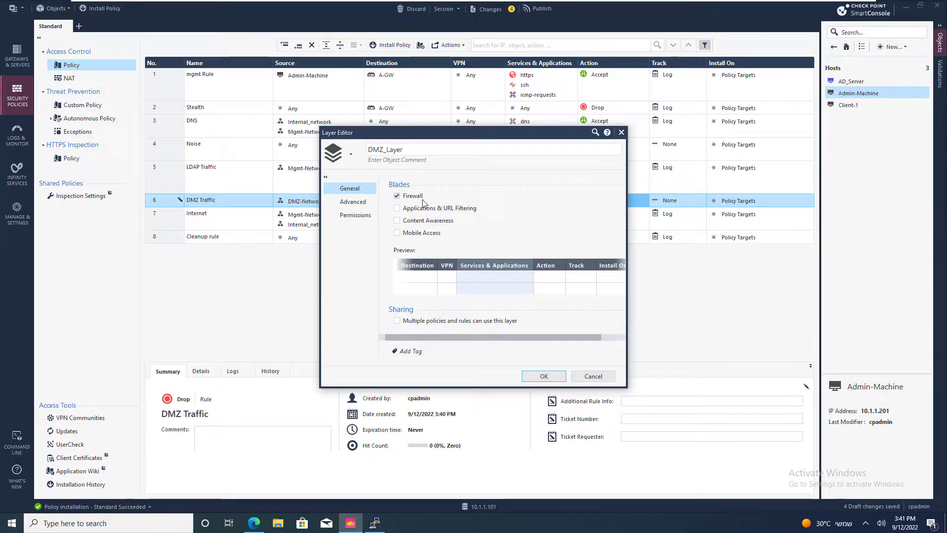
click(560, 376)
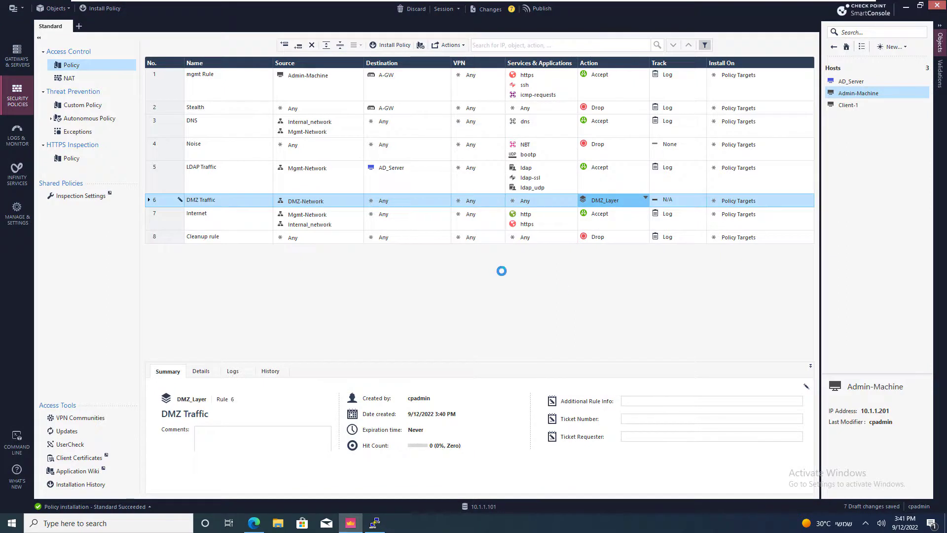
Make the DMZ_Layer cleanup sub-rule log its matches.
click(203, 214)
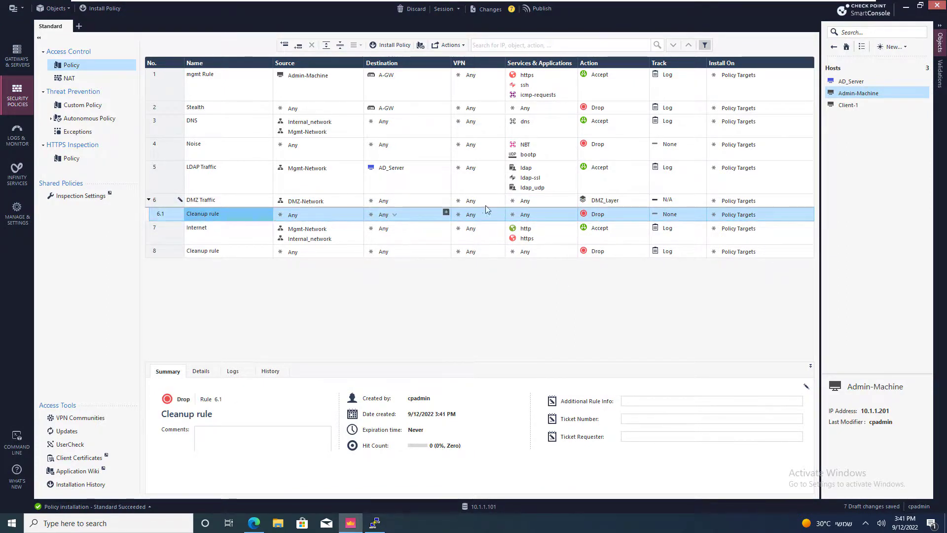
click(664, 213)
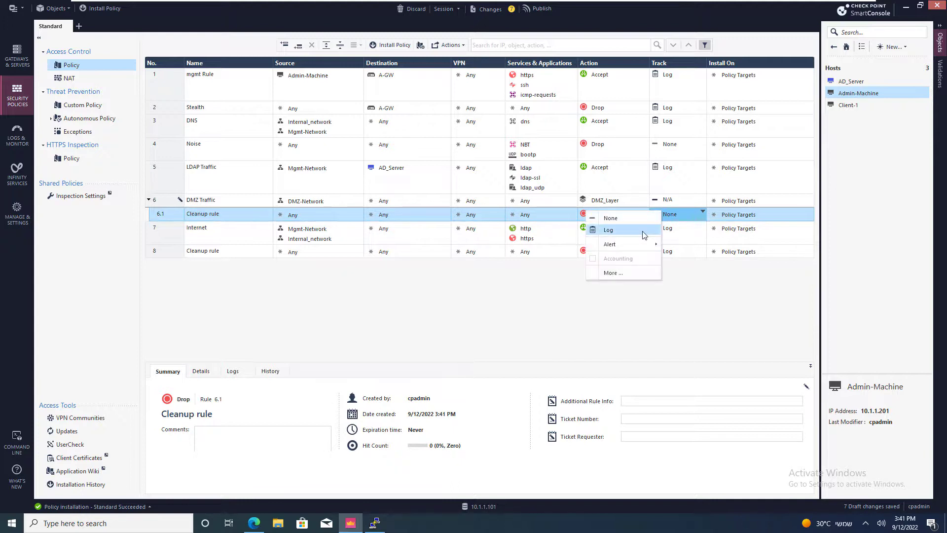
click(643, 231)
Add logged sub-rule 6.1 from DMZ-Network to Mgmt-Network and Internal_network.
click(284, 45)
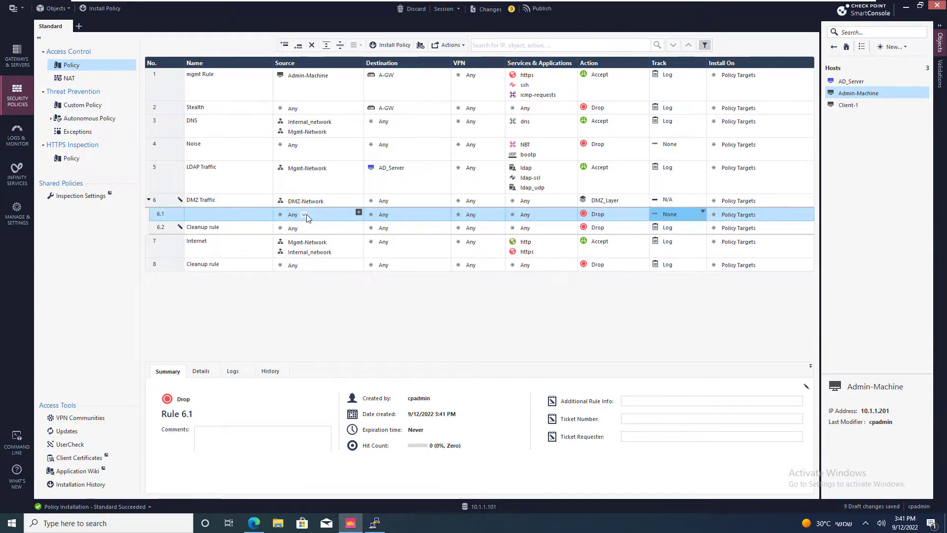
drag(307, 202, 296, 217)
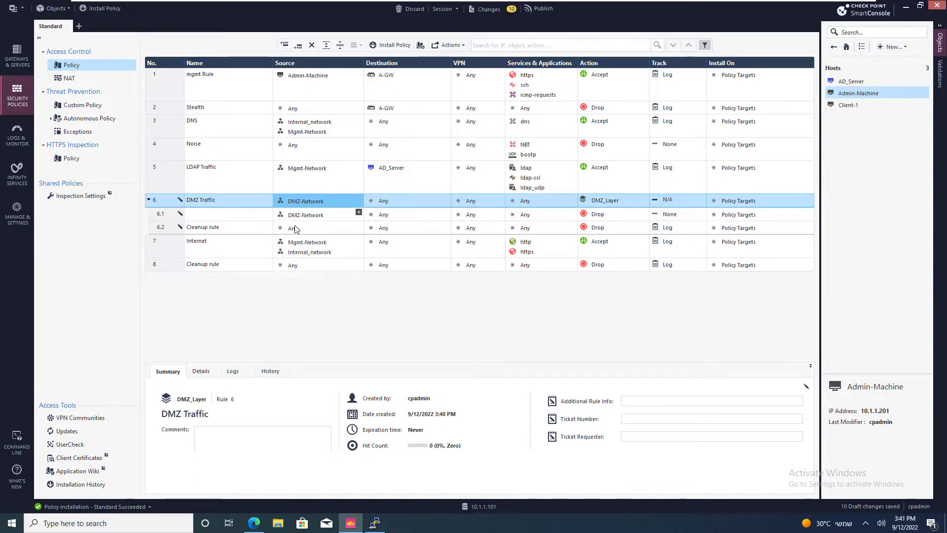
click(311, 245)
mouse_move(374, 219)
mouse_down()
mouse_move(382, 207)
mouse_move(385, 216)
mouse_up()
drag(317, 256, 395, 219)
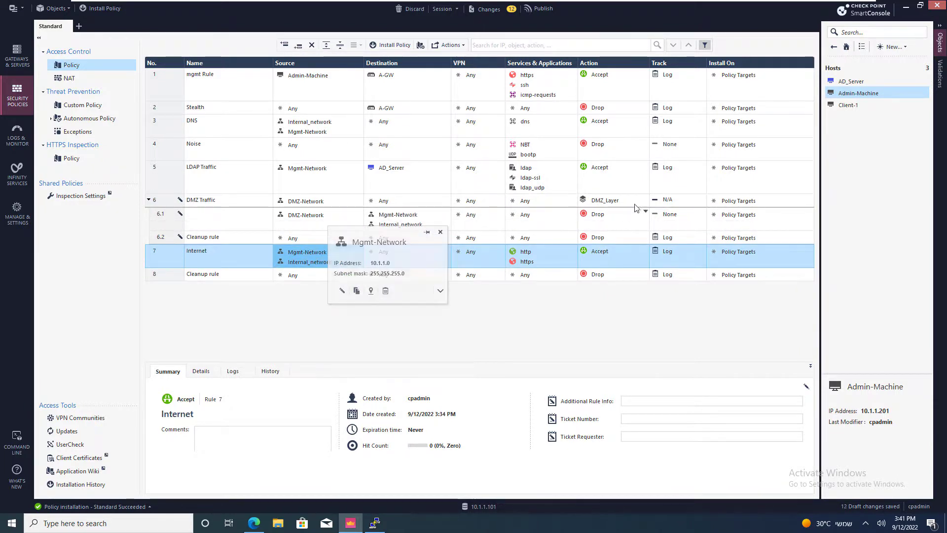
click(672, 212)
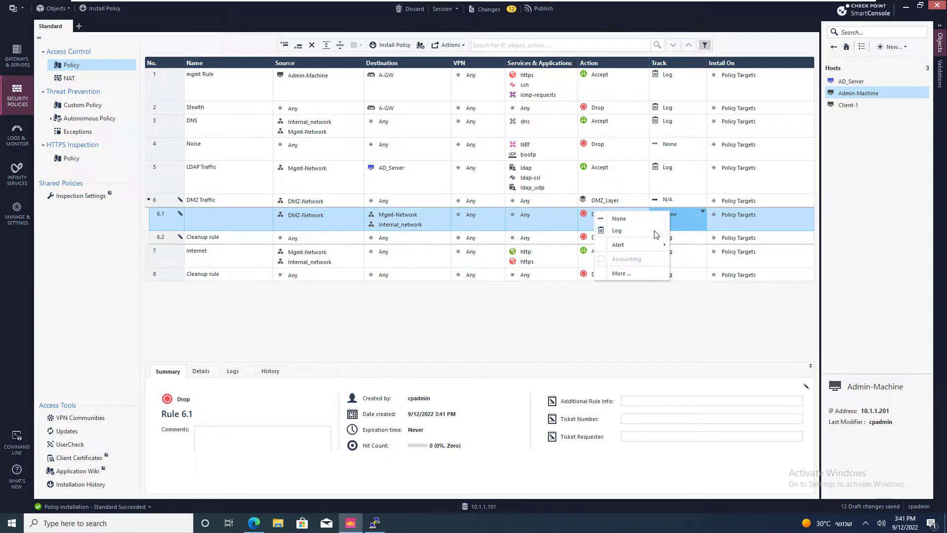
click(654, 232)
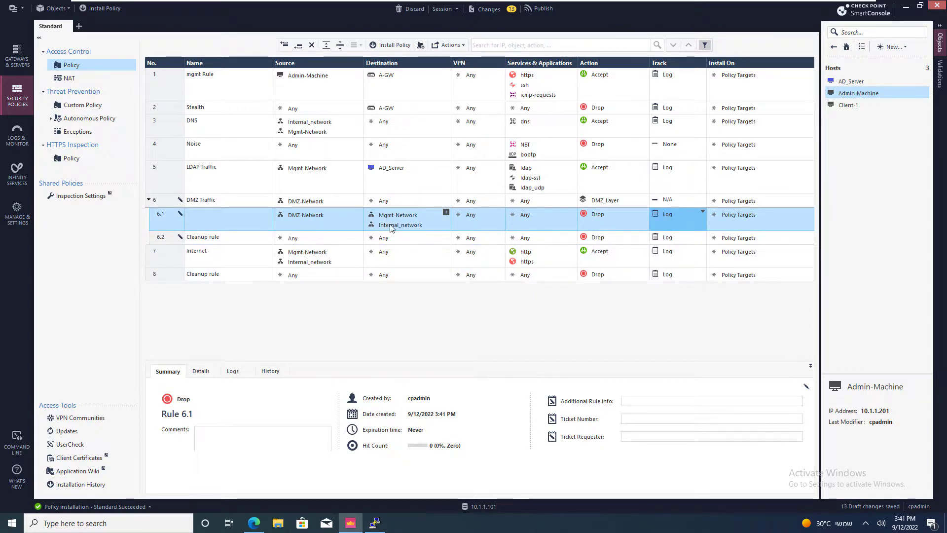
Add sub-rule 6.2 with Source DMZ-Network, Action Accept and Track Log, above Cleanup 6.3.
click(298, 46)
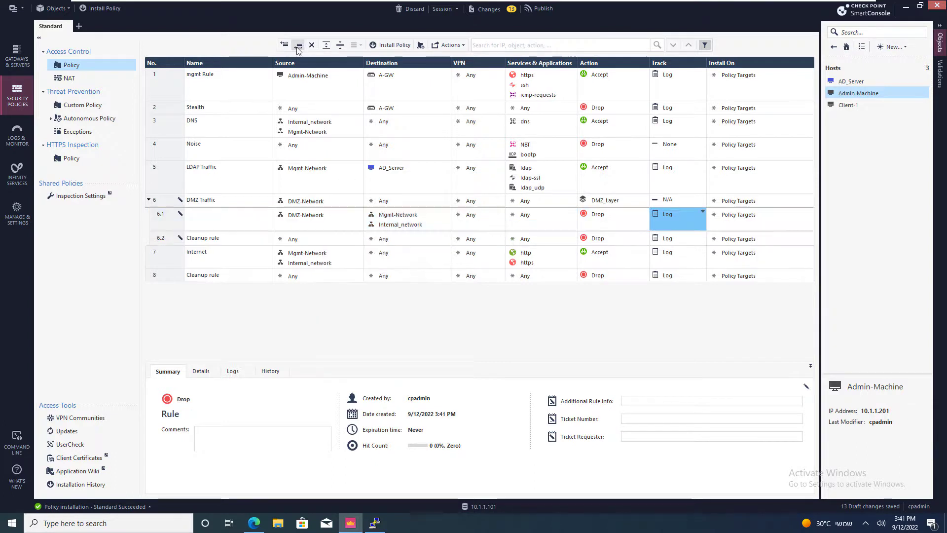
drag(320, 225, 298, 241)
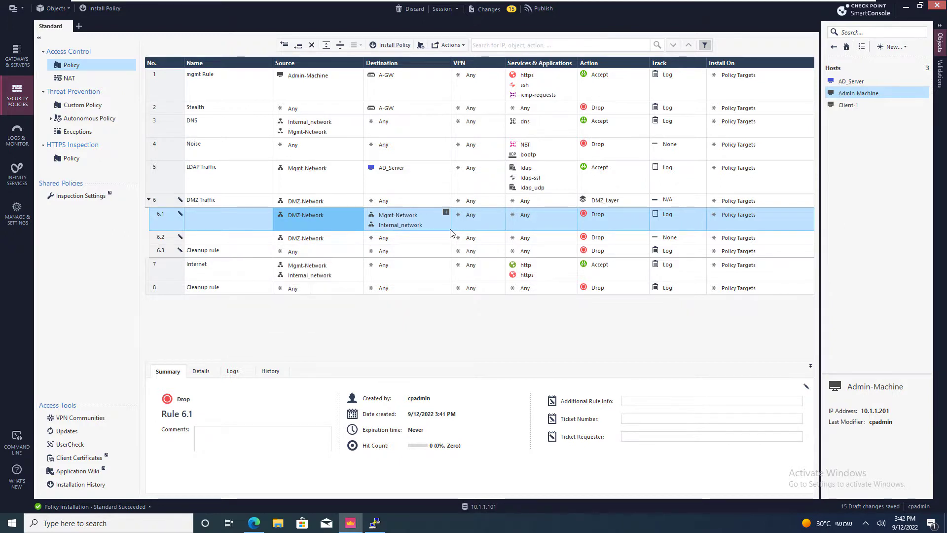
click(588, 238)
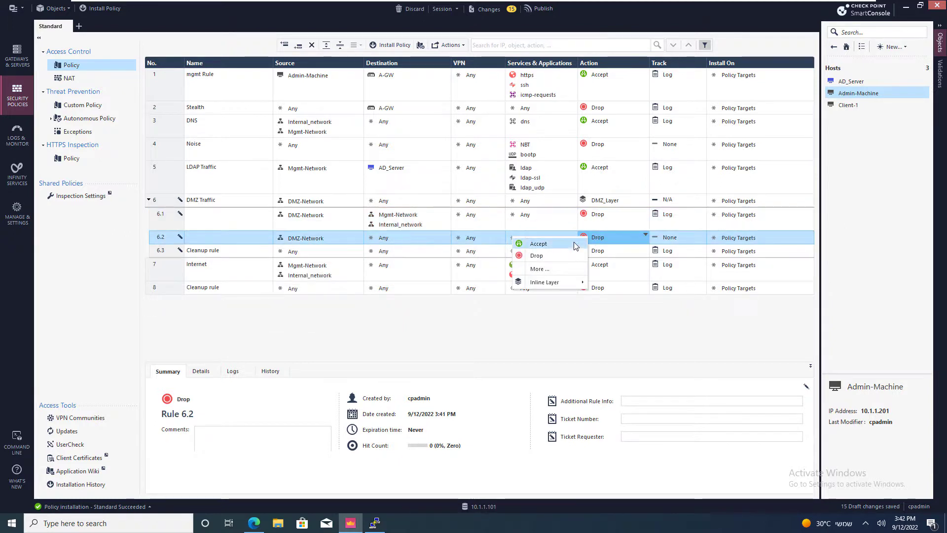
click(539, 243)
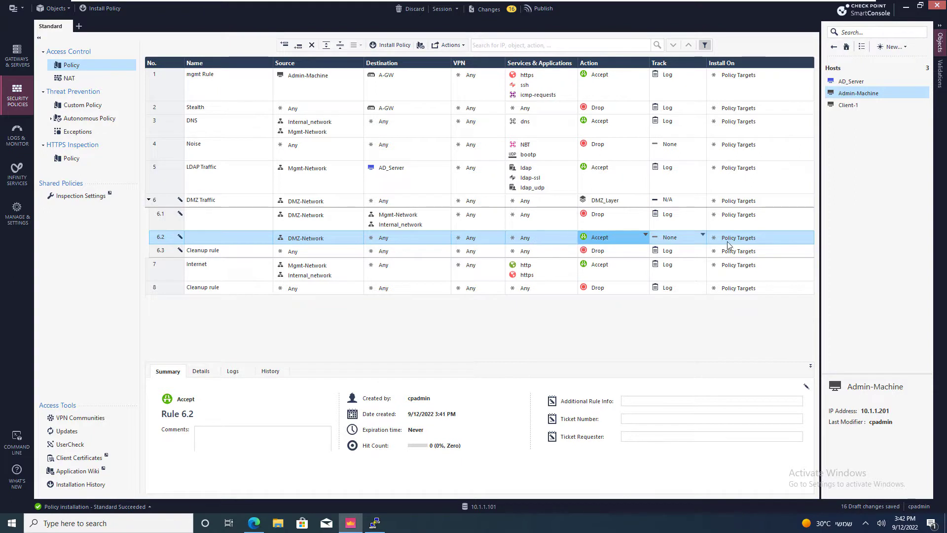
click(677, 236)
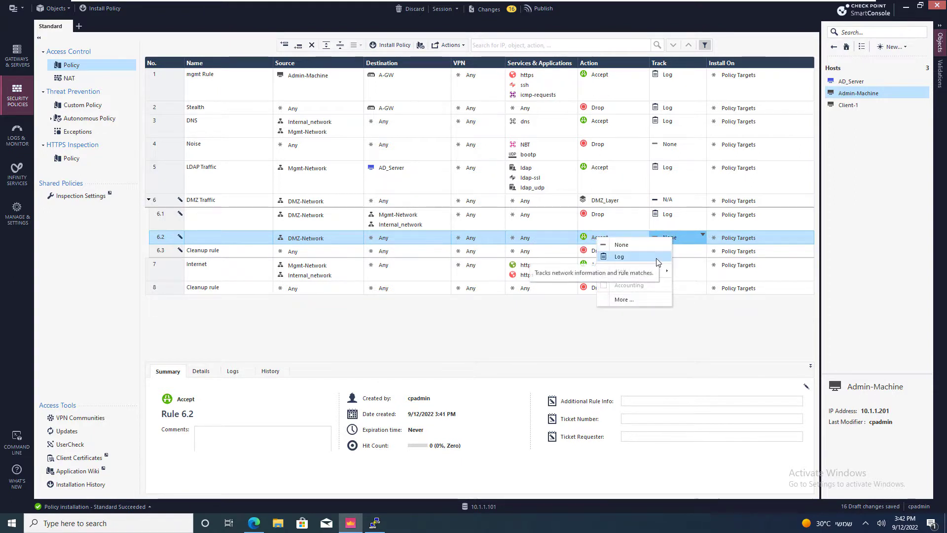
click(658, 262)
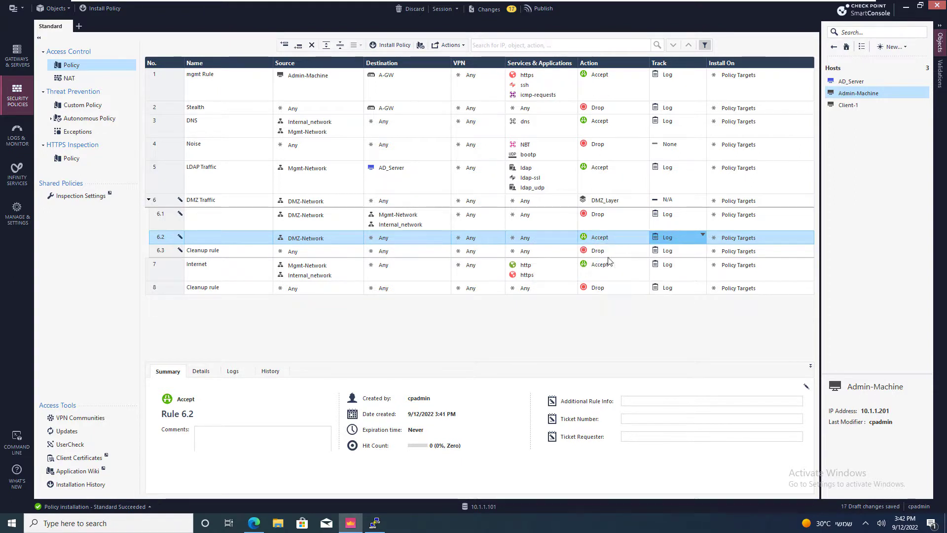
click(311, 253)
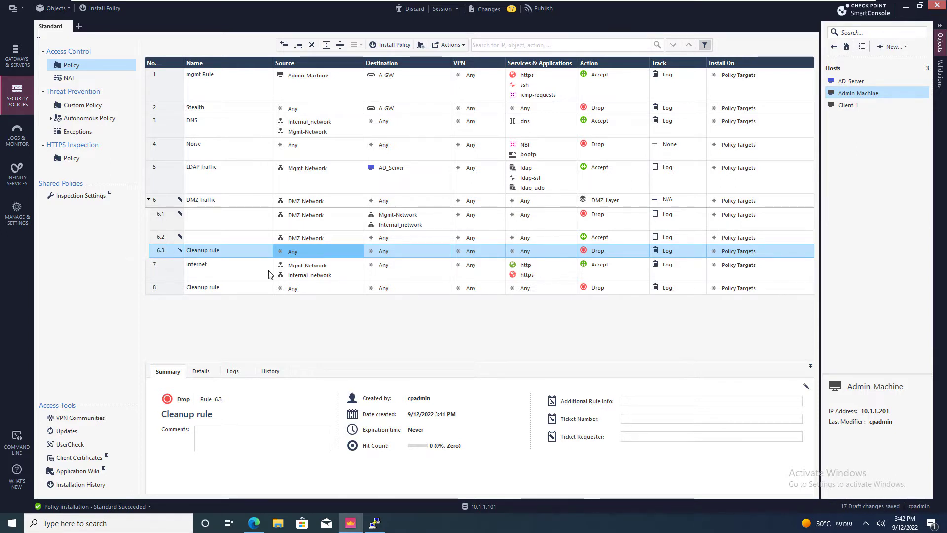
Set sub-rule 6.2's Services to http and https.
click(577, 238)
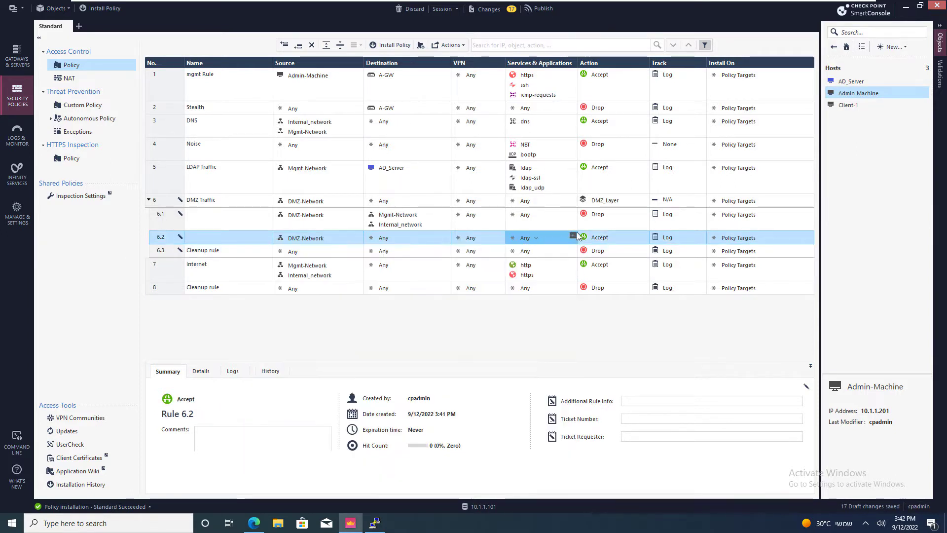
click(574, 236)
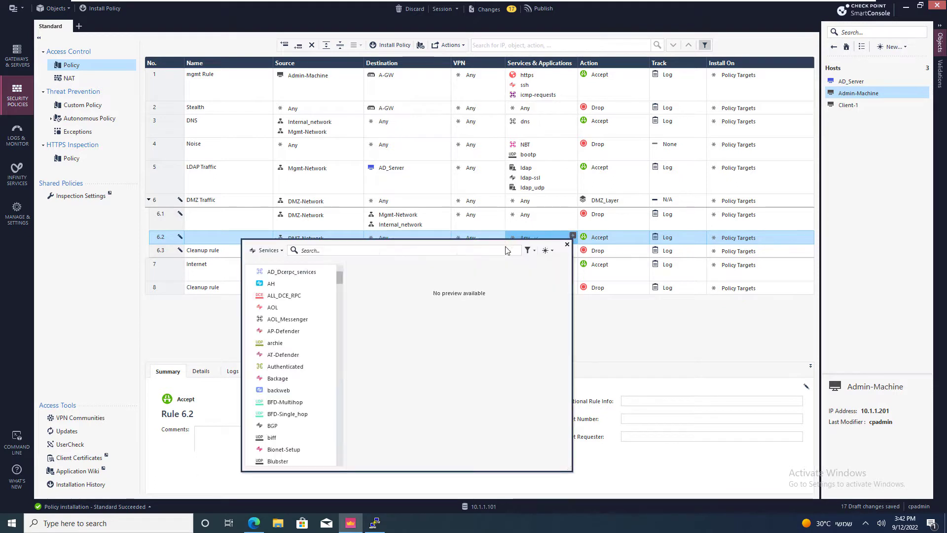
text(http)
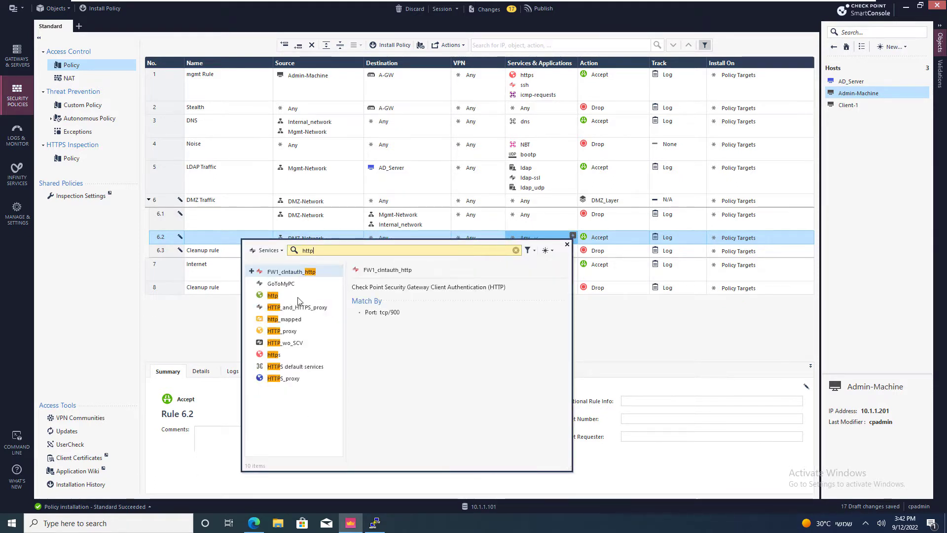
click(252, 295)
click(251, 354)
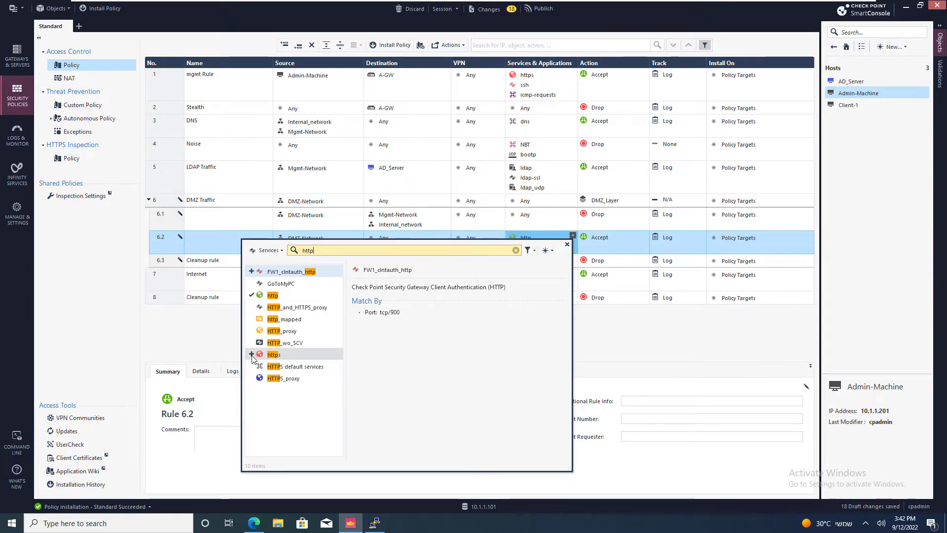
key(Escape)
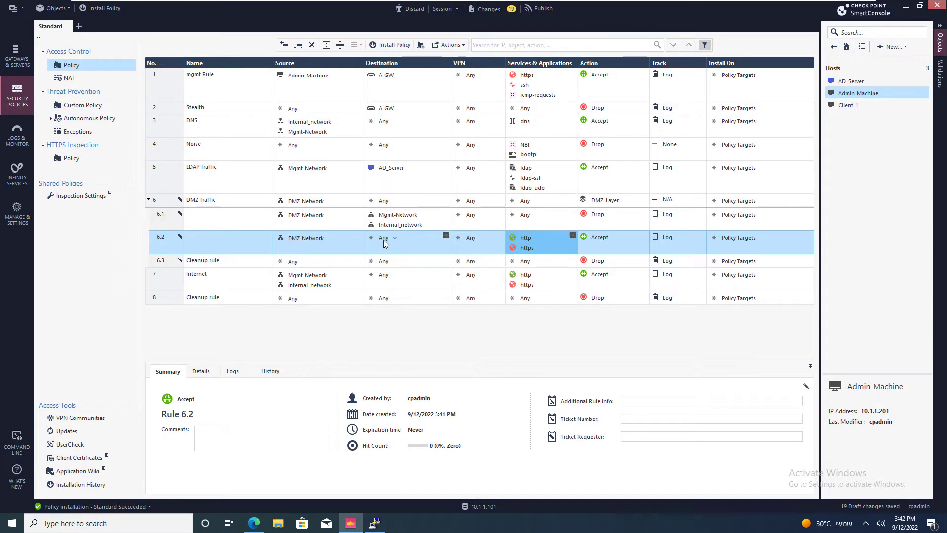
Collapse the DMZ Traffic rule, then Publish & Install the Standard policy on its targets.
click(149, 200)
click(392, 45)
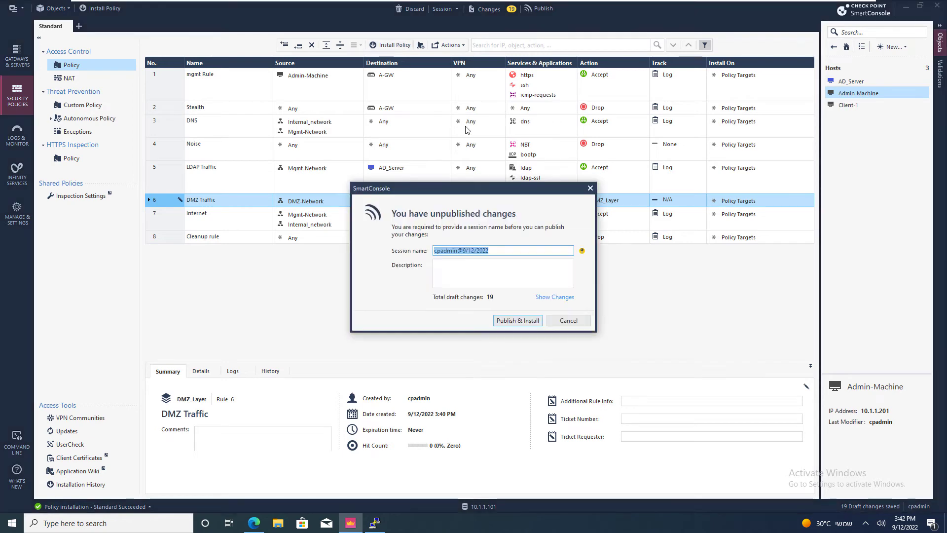
click(531, 322)
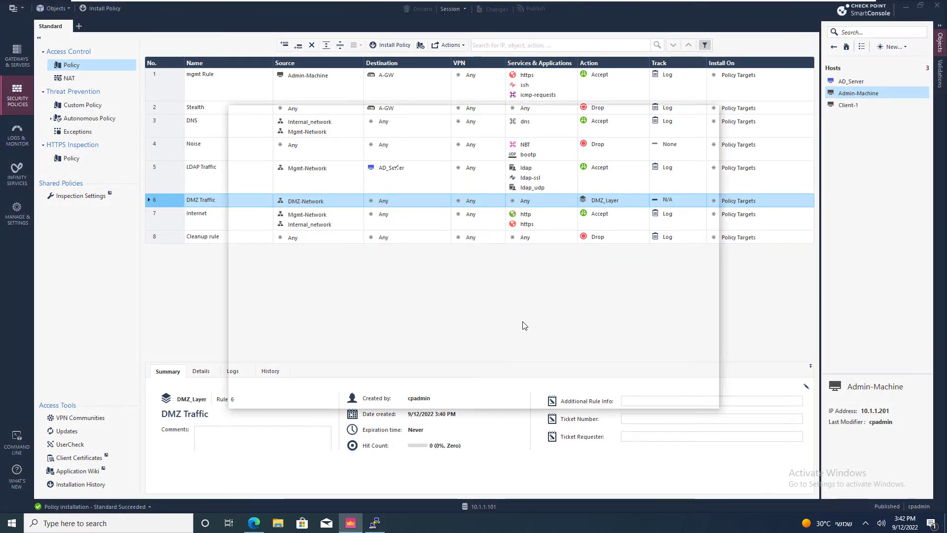
click(640, 399)
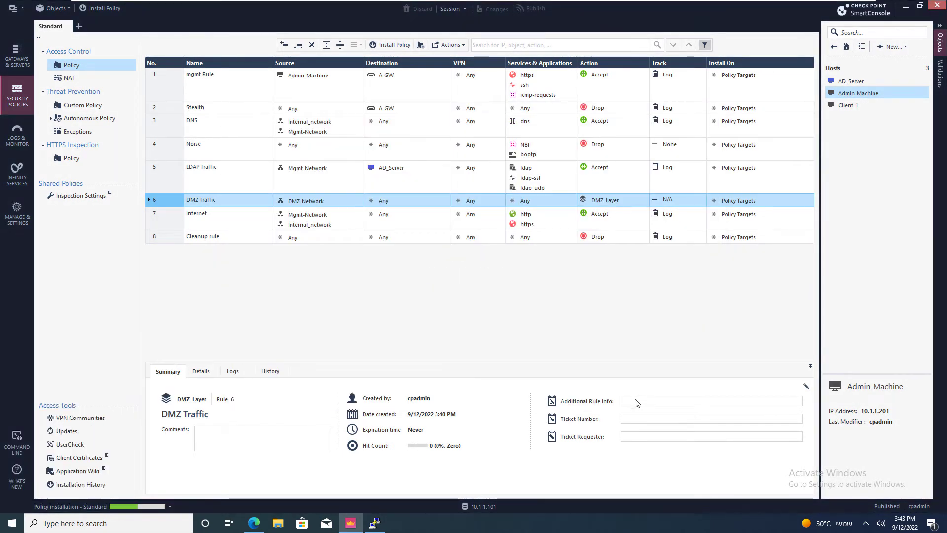